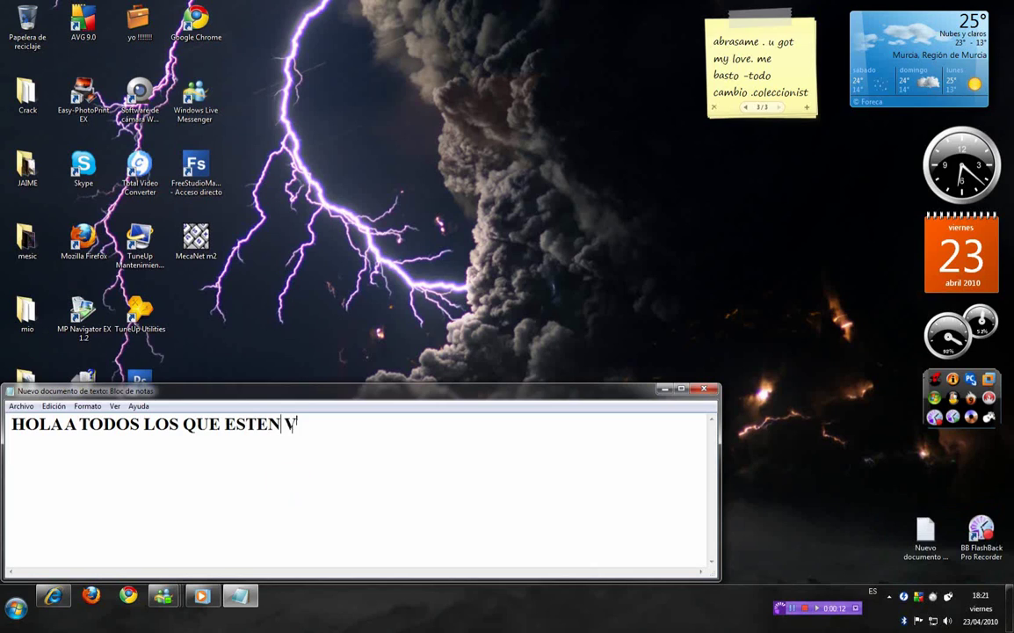
Step: Complete the greeting line in the note so it reads "HOLA A TODOS LOS QUE ESTEN VIENDO ESTE VIDEO"
type("NDO ESTE")
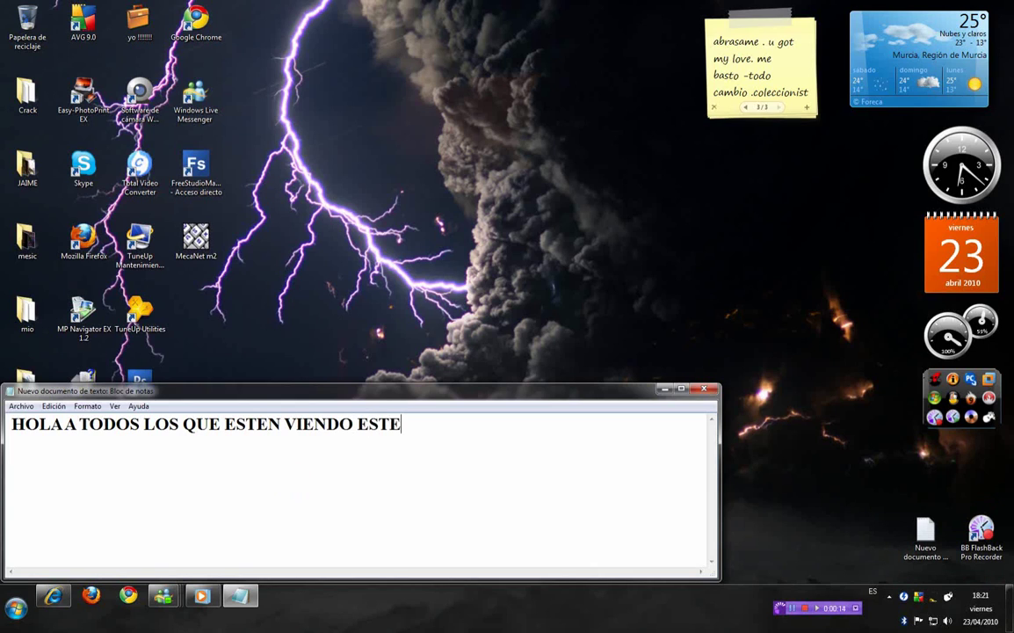
type(" VIDEO")
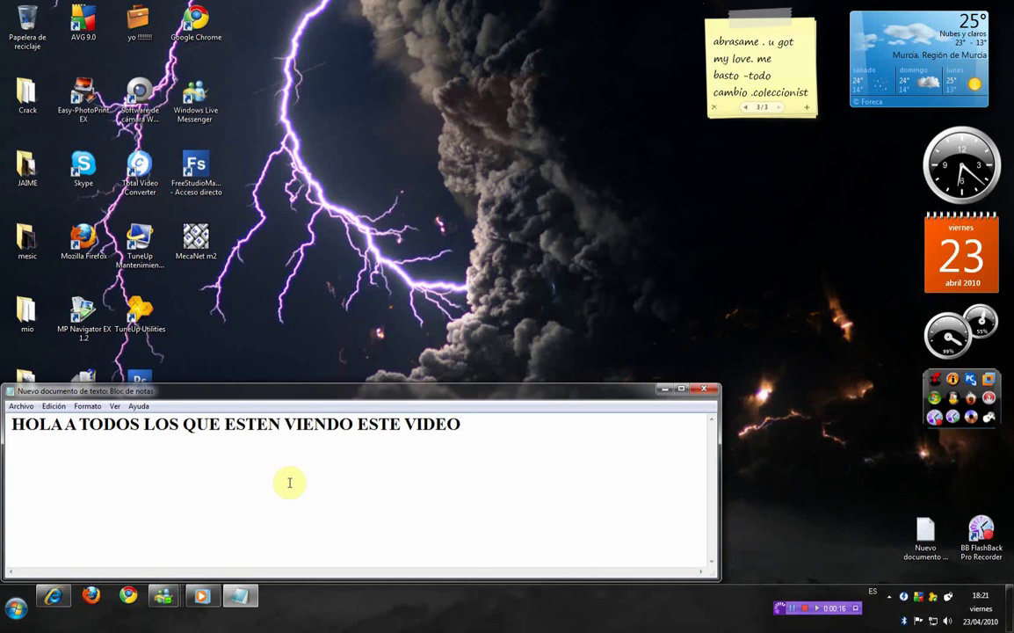
Step: Replace the greeting in the note with the opening words "LES VOY A MOSTRAR COMO SE HACE"
key("ctrl+e")
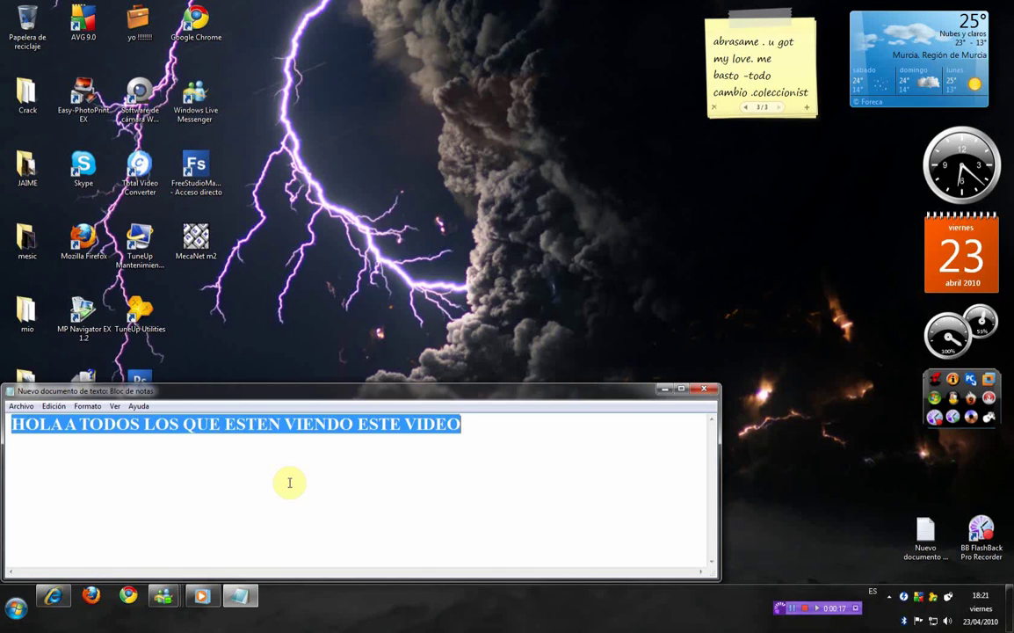
key("Delete")
type("L")
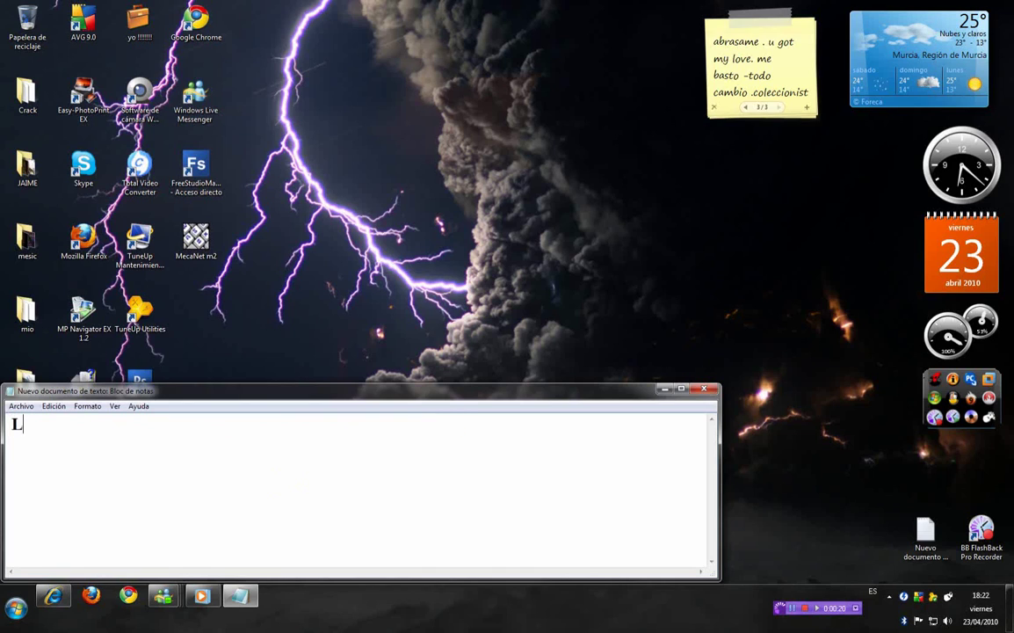
type("ES VOY A")
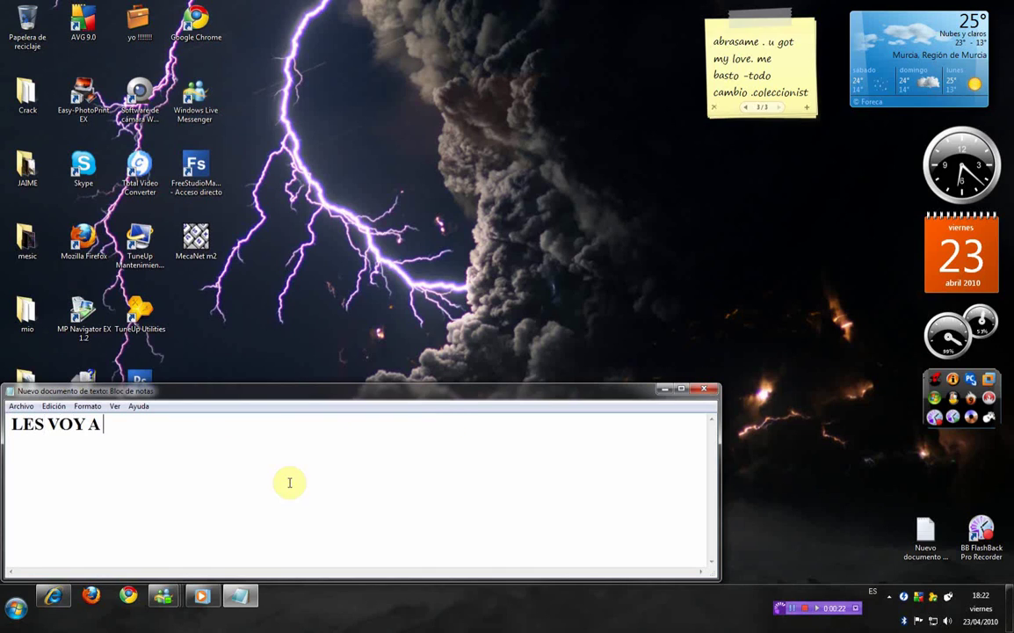
type(" MOSTRAT")
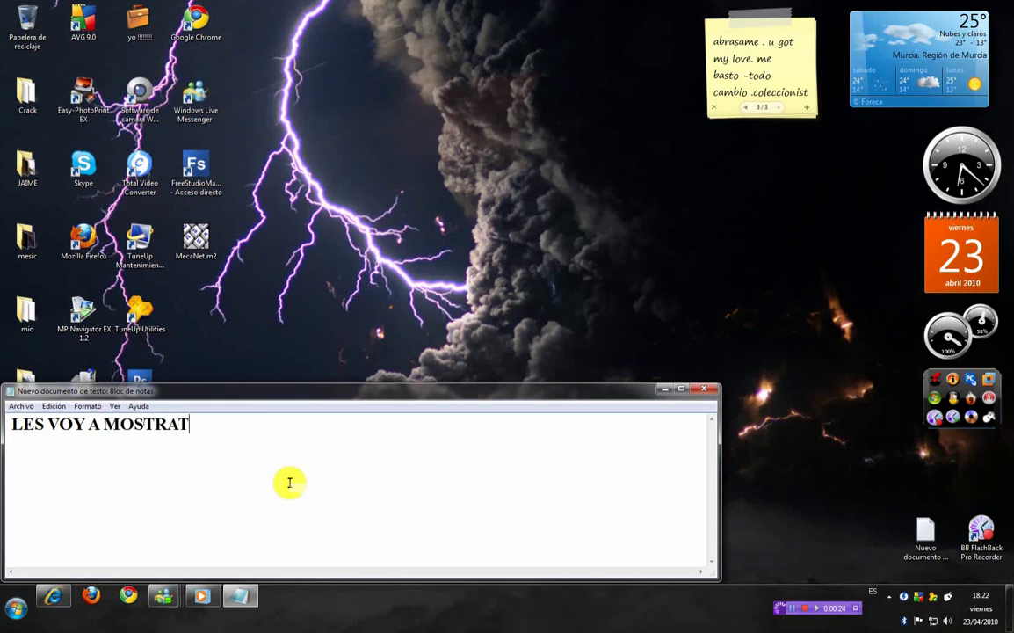
key("BackSpace")
type("R COMO")
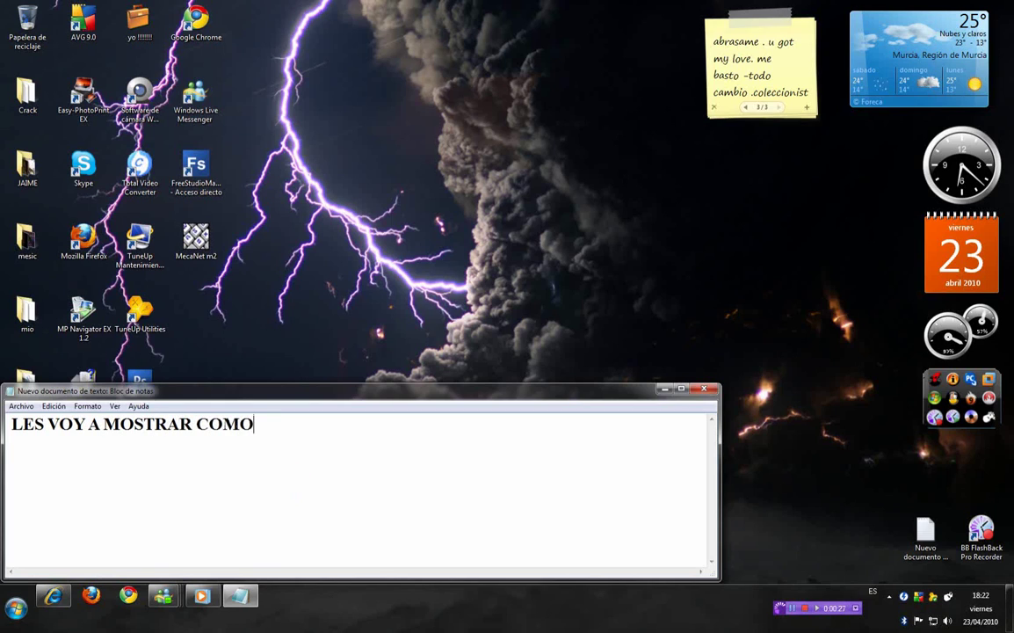
type(" SE A")
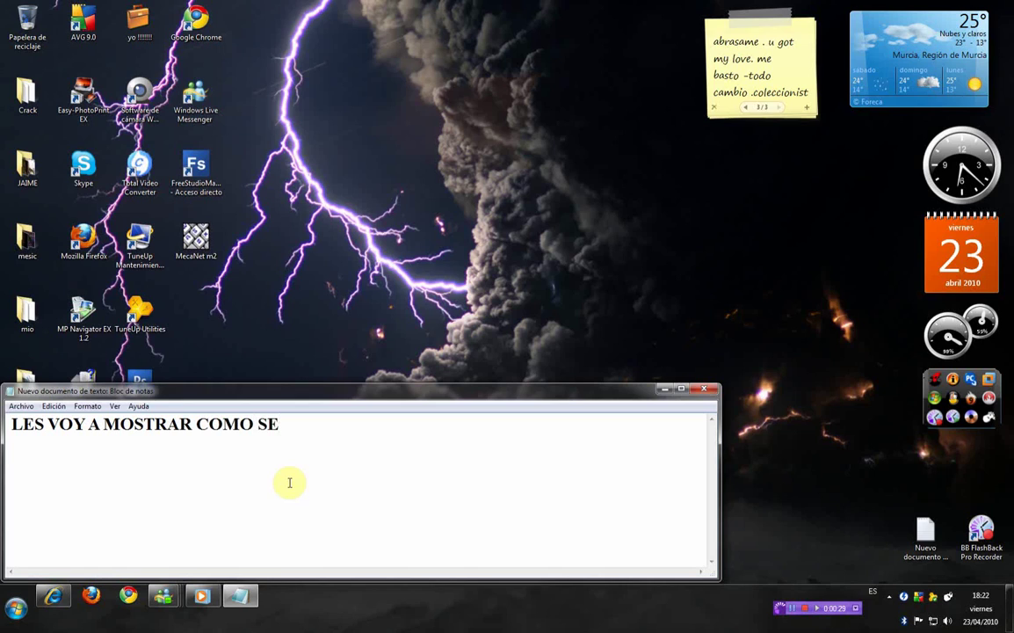
key("BackSpace")
type("GA")
key("BackSpace")
key("BackSpace")
type("HACE A")
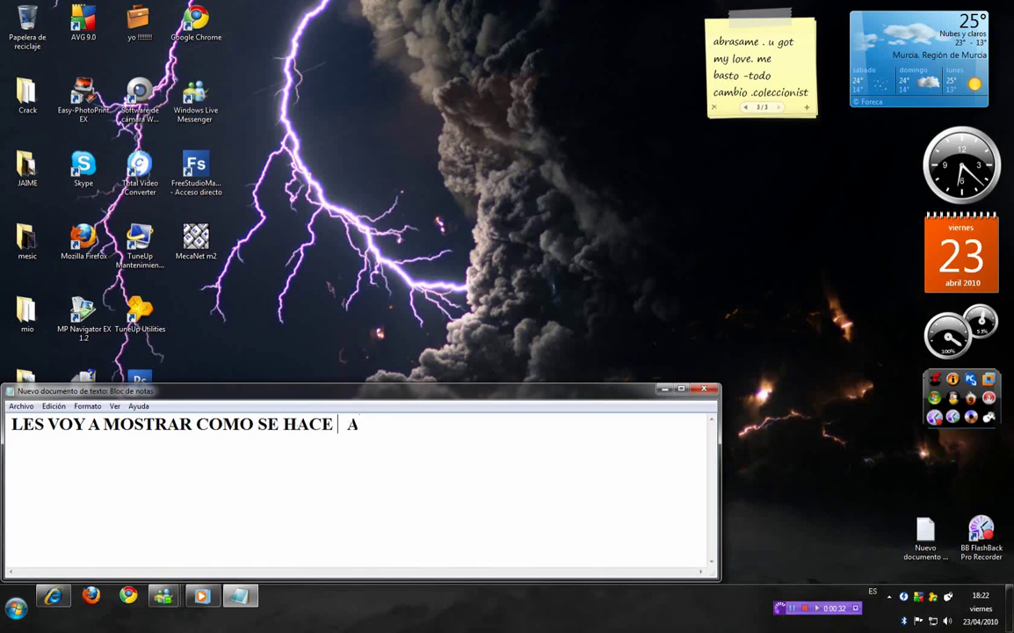
Step: Continue the sentence in the note with "PARA PODER ABRIR VARIOS MESSENGER"
type("C")
type("PARA PODE")
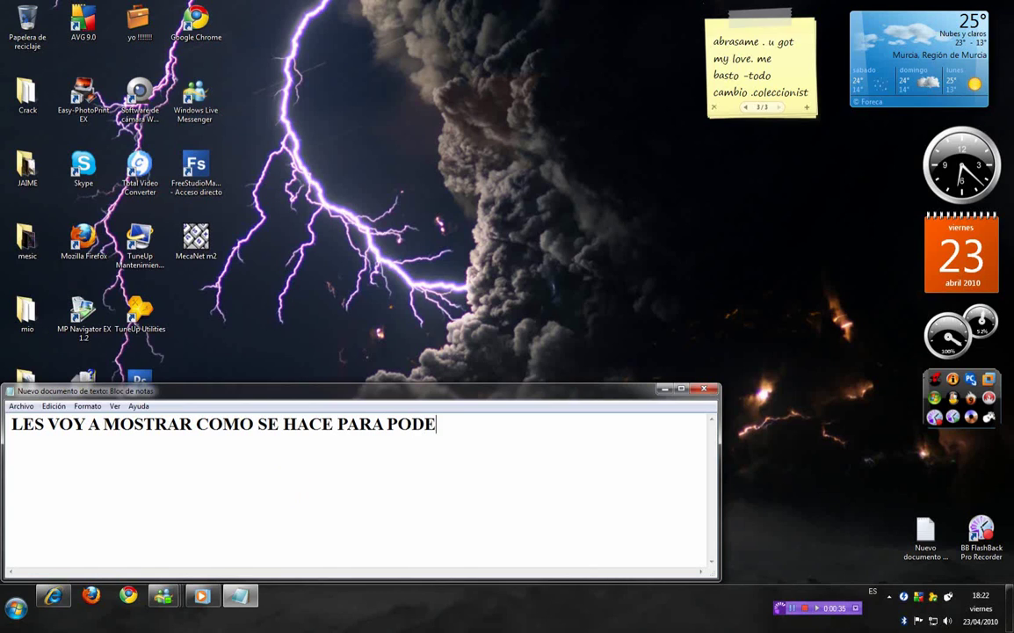
type("R ABRIR ")
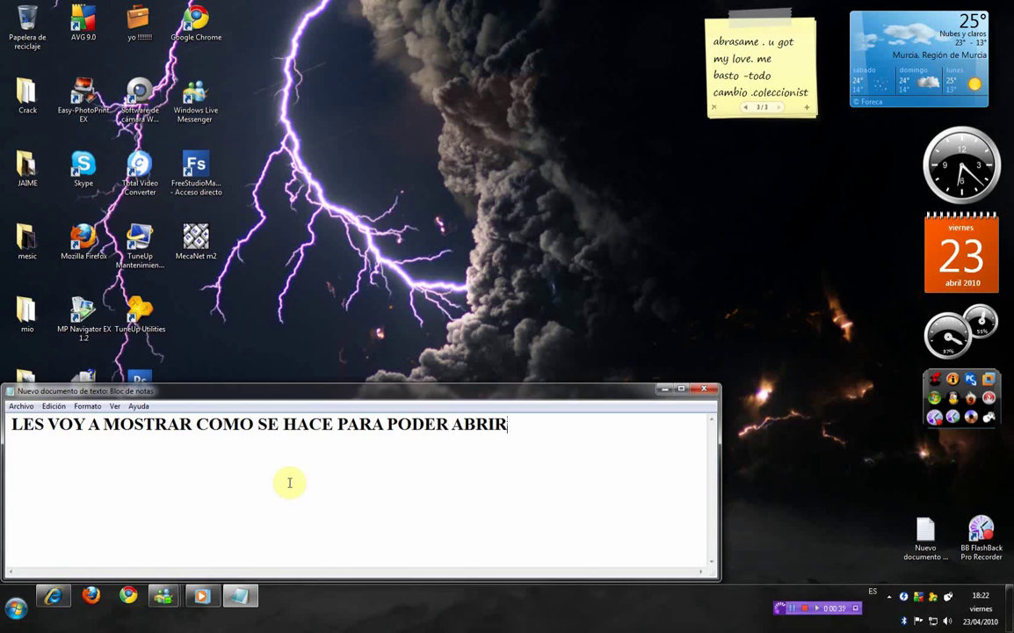
type("VARIOS MSN")
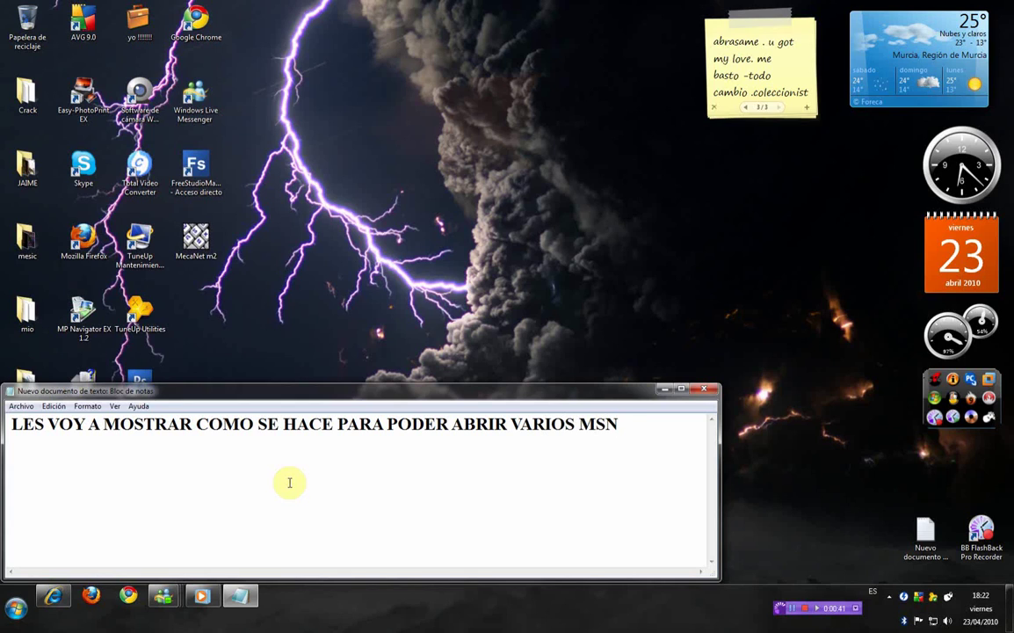
key("BackSpace")
key("BackSpace")
type("ES")
key("BackSpace")
type("SSENGER")
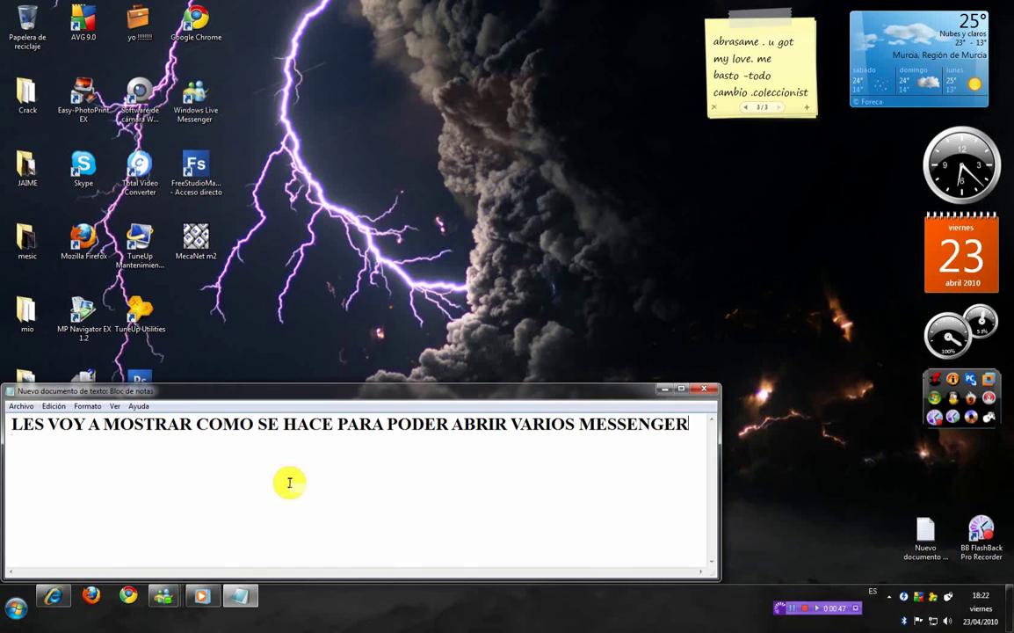
Step: Add a second line to the note reading "SIN INSTALAR NADA DE NADA"
key("Return")
type("SIN ")
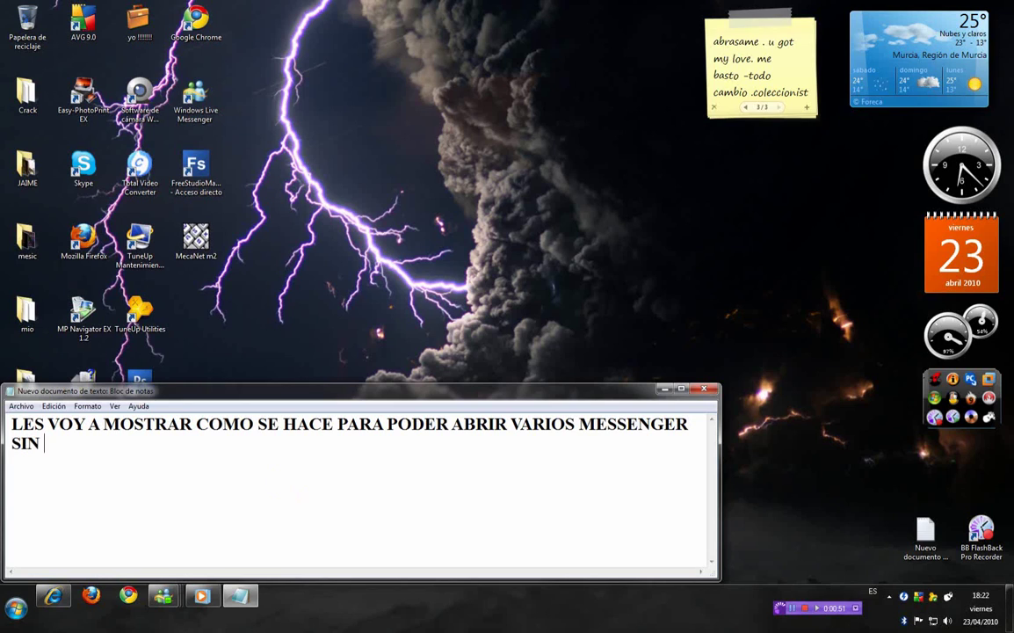
type("  S AL")
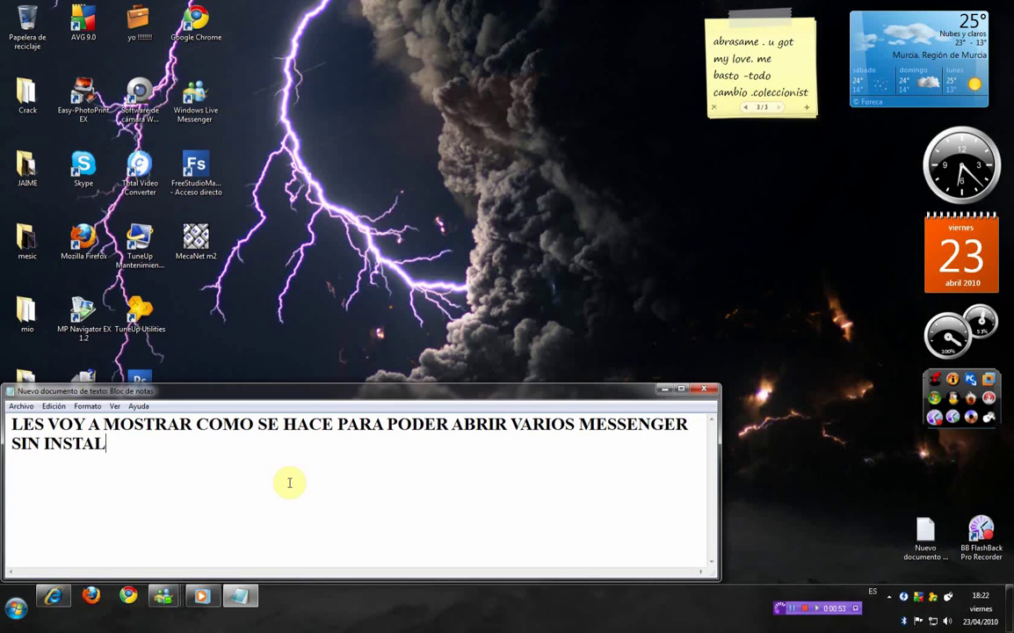
type("AR NAD")
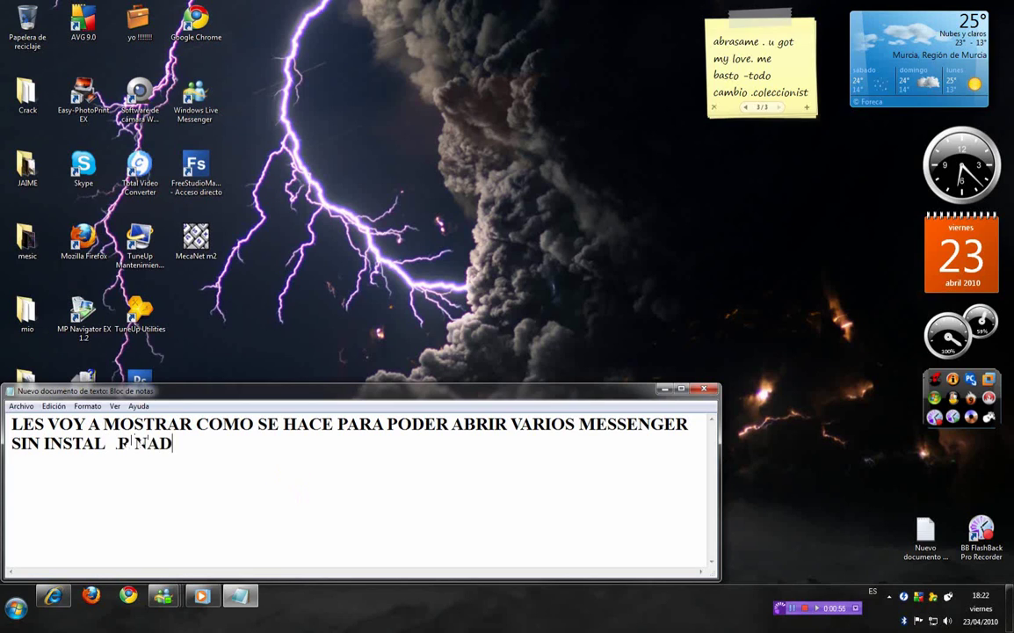
type("A DE NADA")
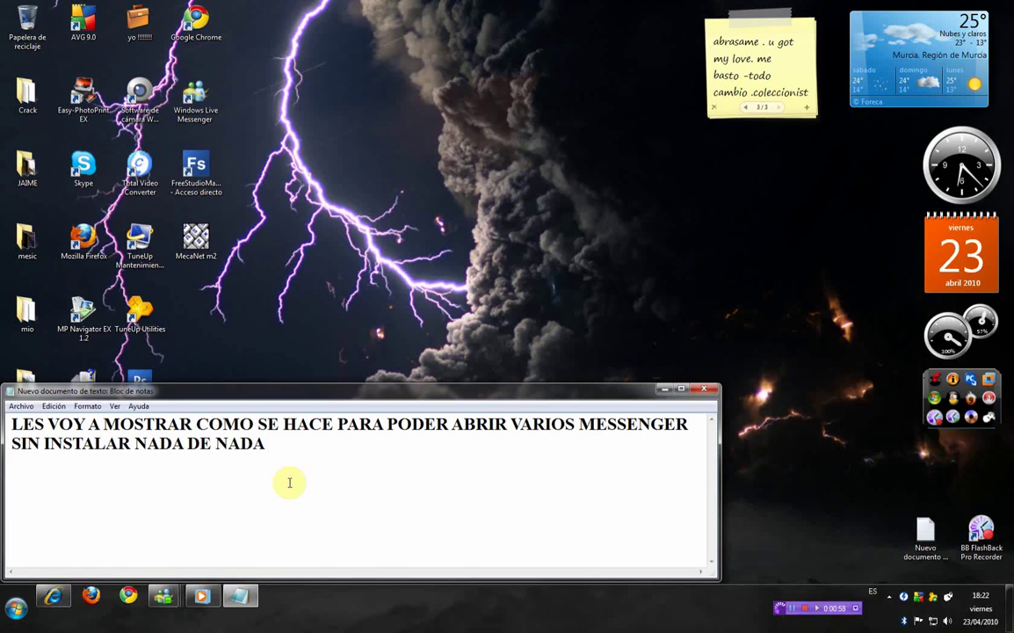
Step: Replace the whole note with the text "VAMOS A HACERLO .... OBSERVEN DETALLADAMENTE"
key("ctrl+e")
key("Delete")
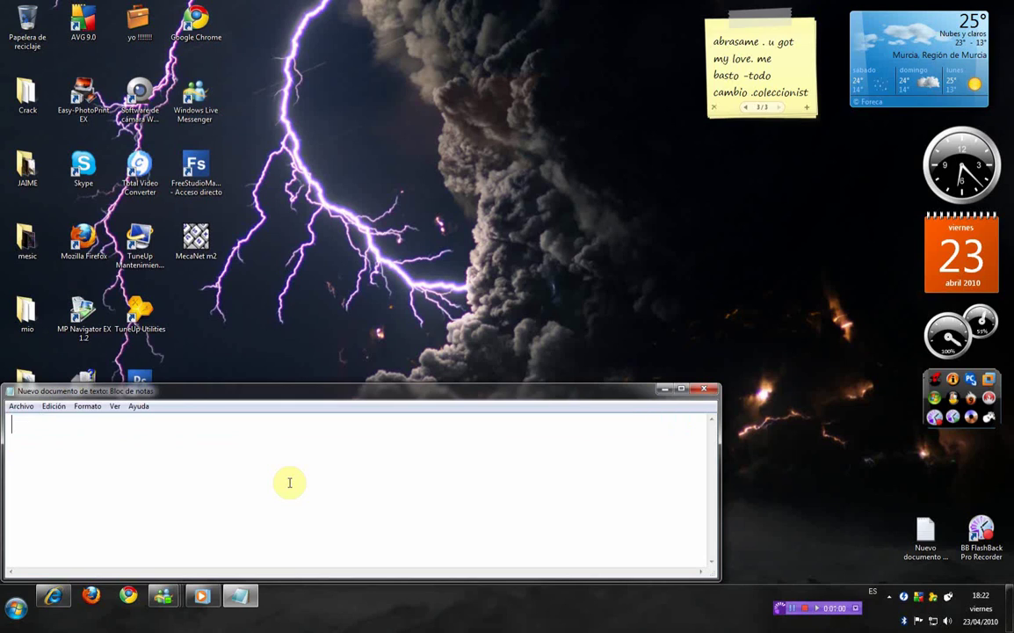
type("VAMOS A")
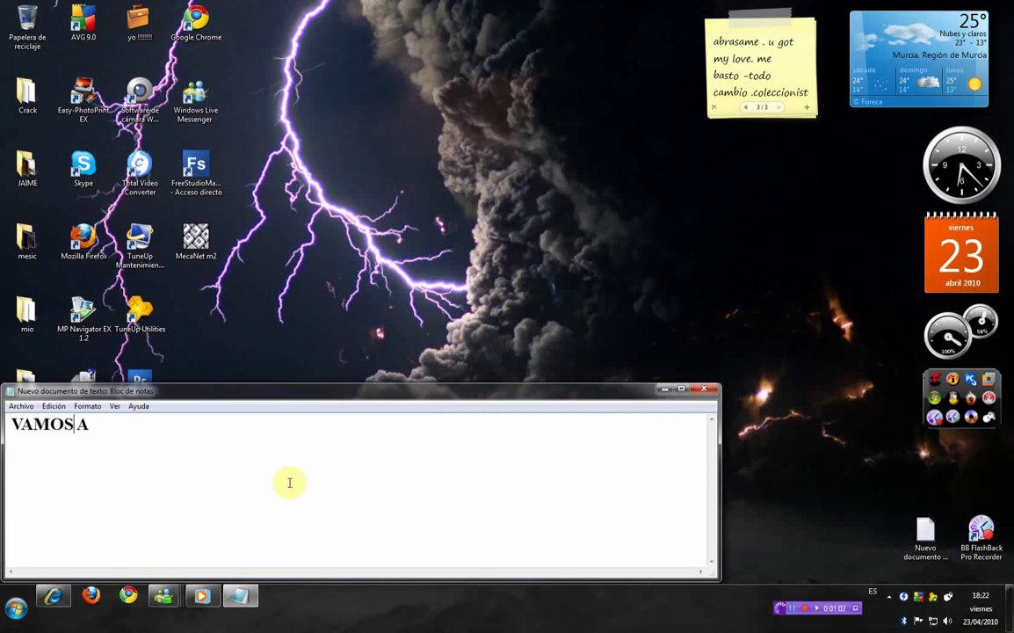
type(" HACERLO ")
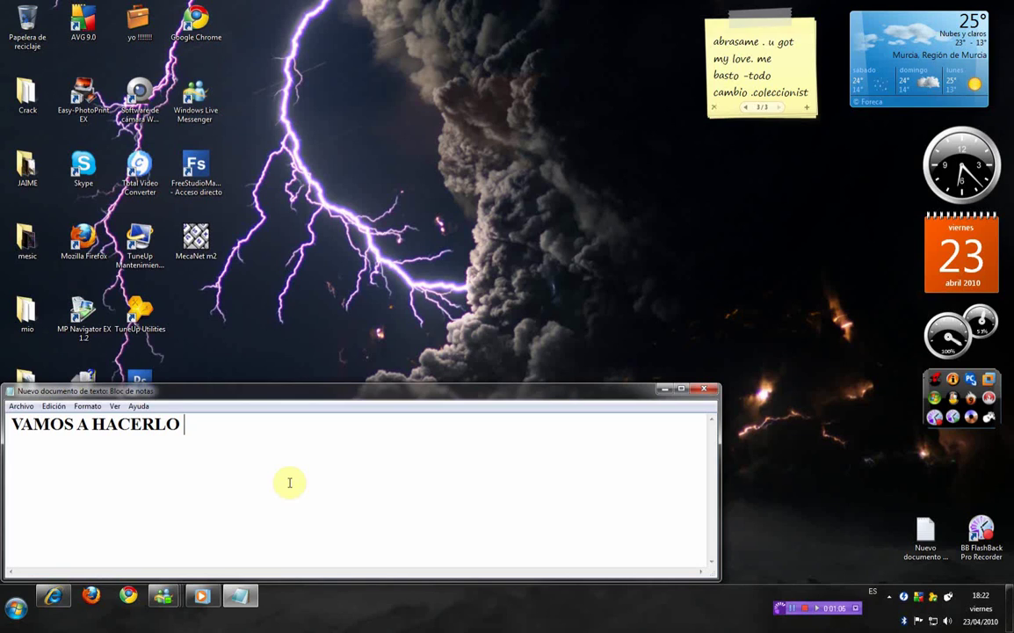
type(".... O")
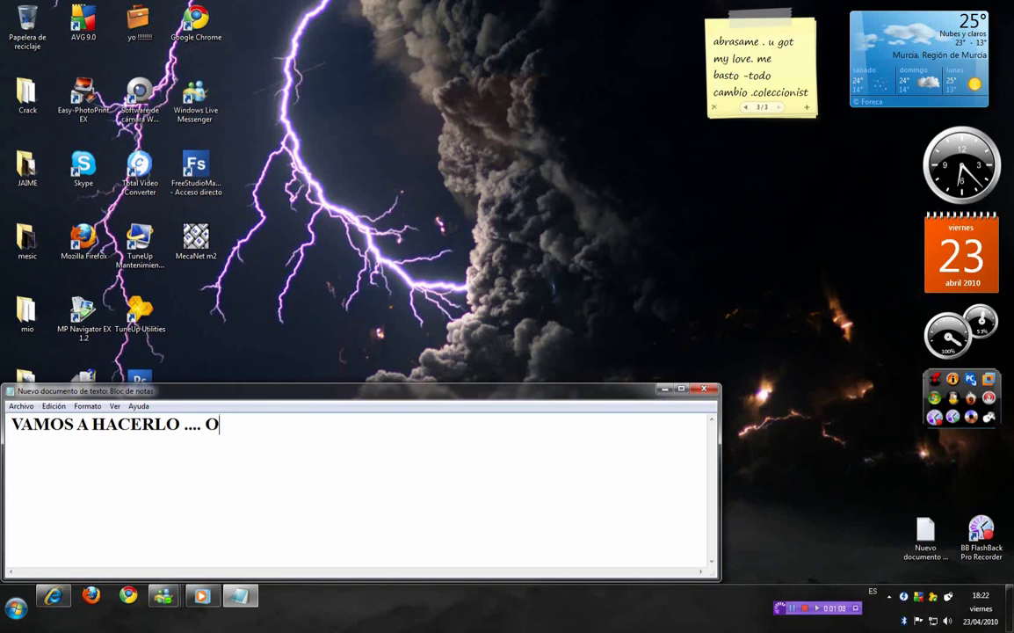
type("BSERVE")
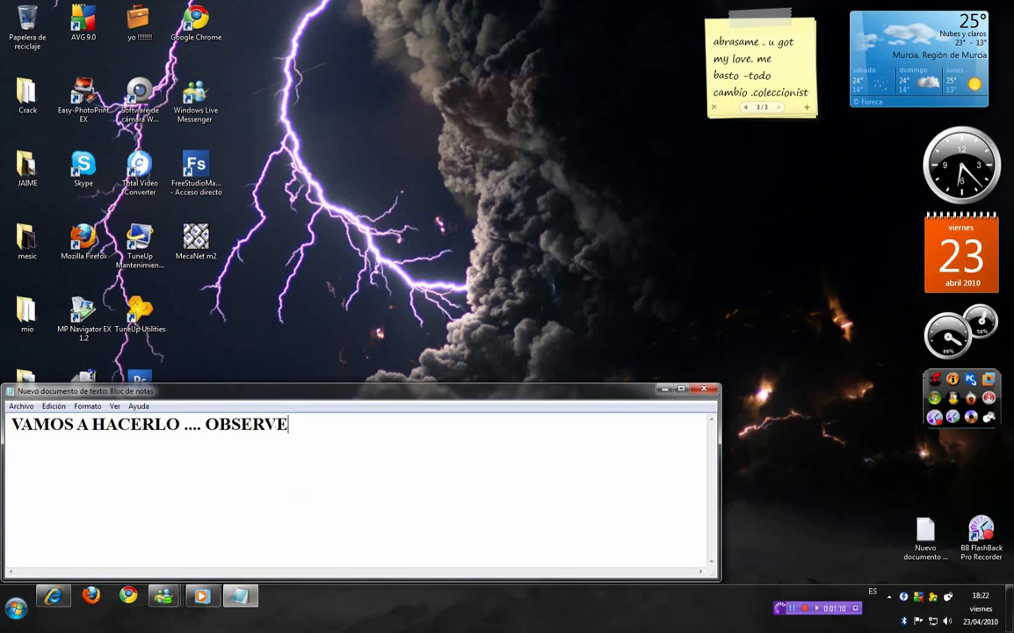
type("N DE ALL")
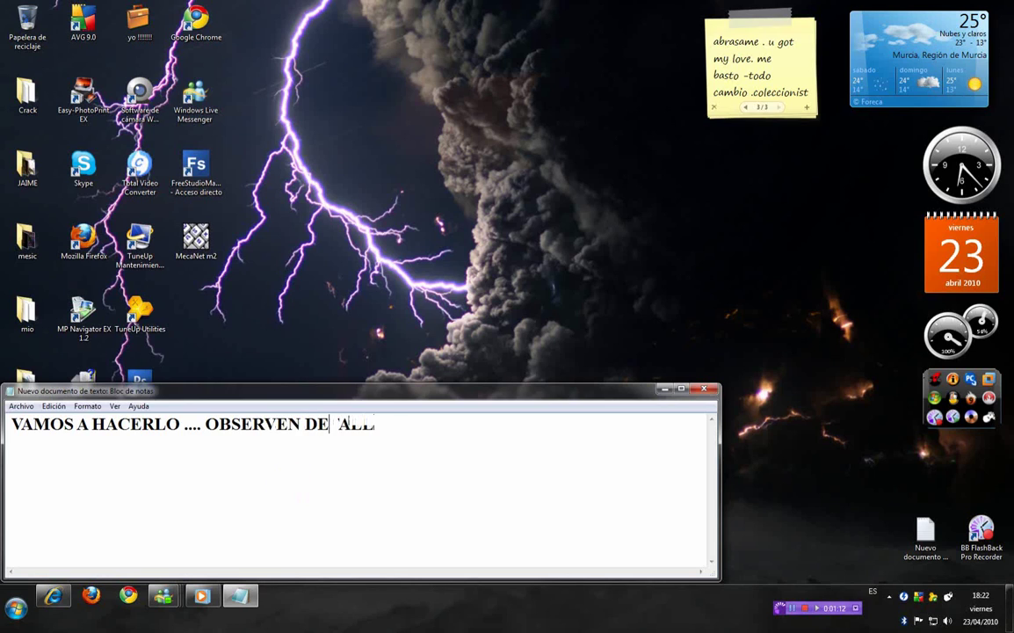
type("ADAMENTE")
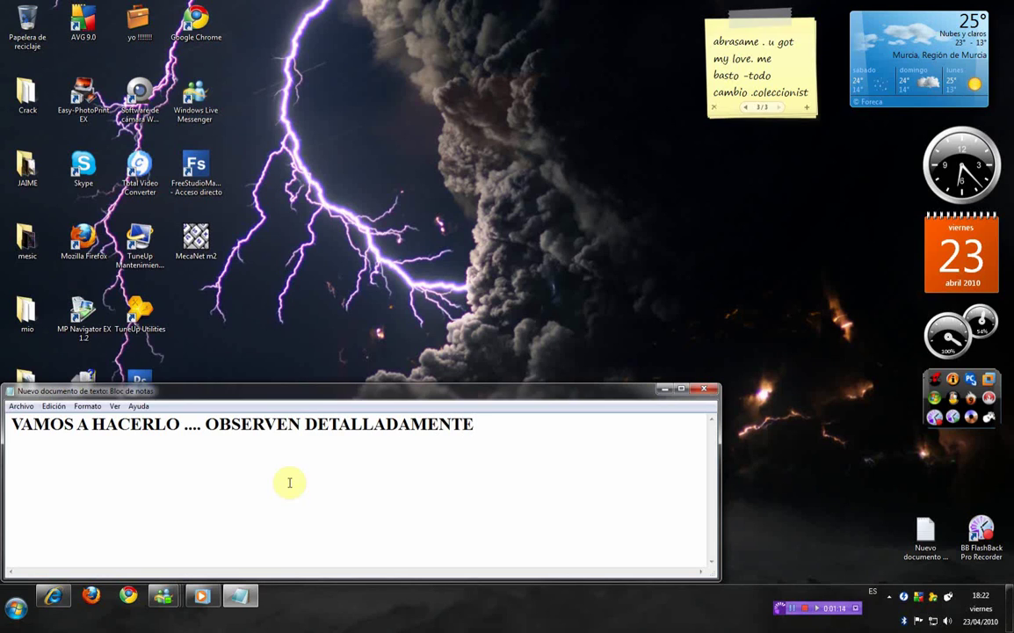
Step: Clear all text from the note and minimize its window to show the desktop
key("ctrl+a")
key("Delete")
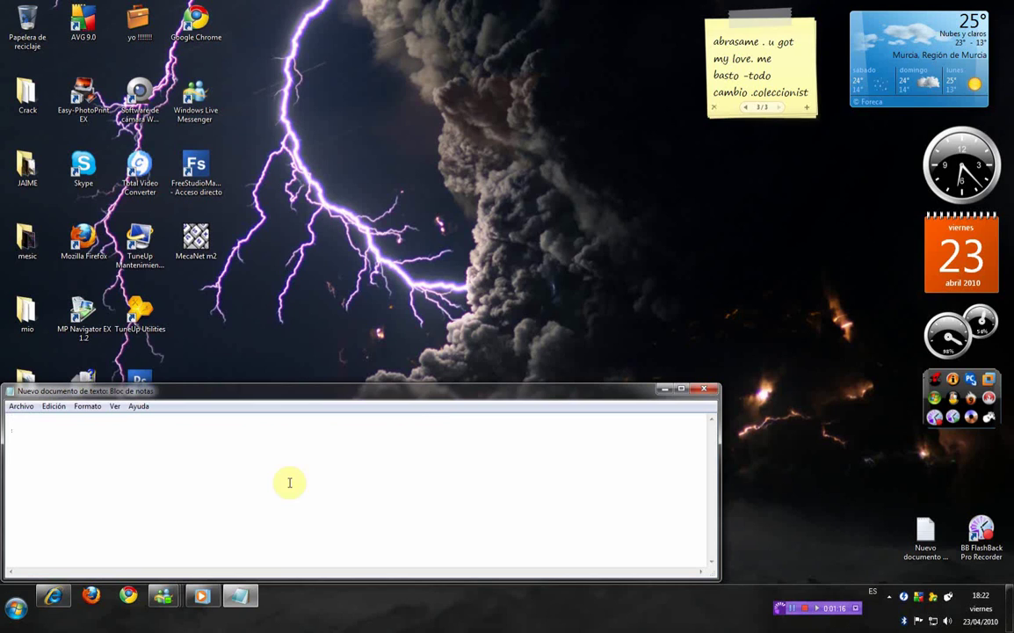
left_click(665, 389)
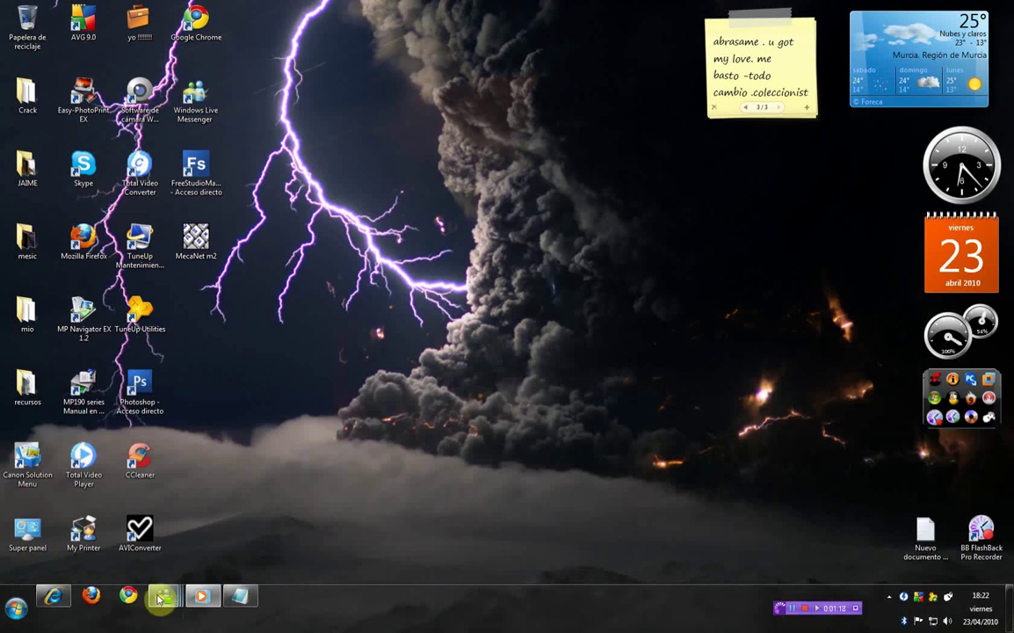
Step: Find Windows' Ejecutar (Run) dialog by searching for EJECUTAR and run regedit from it to open the Registry Editor
left_click(18, 607)
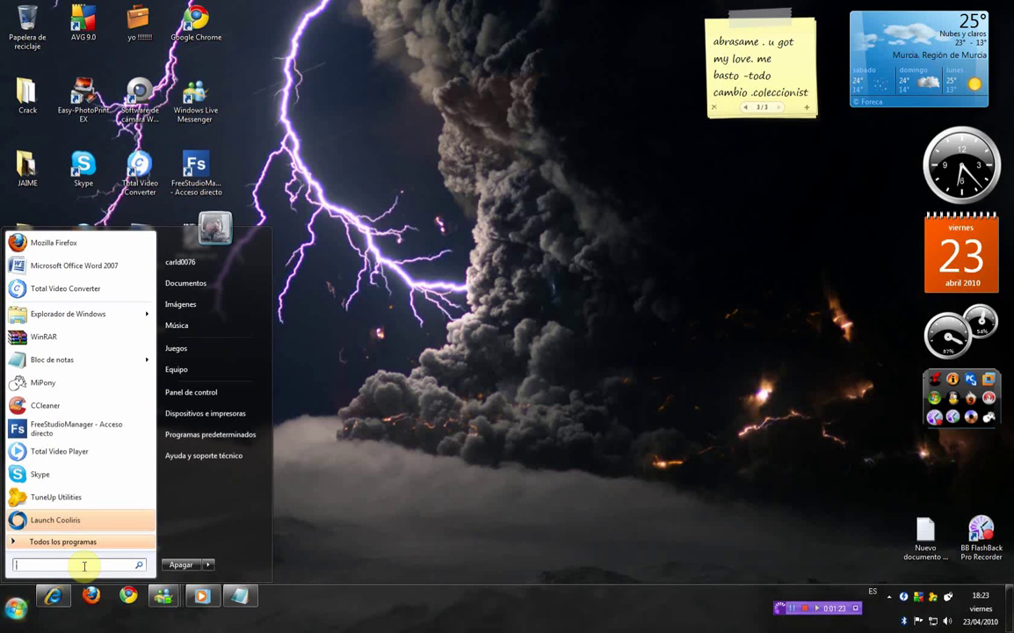
type("EJE")
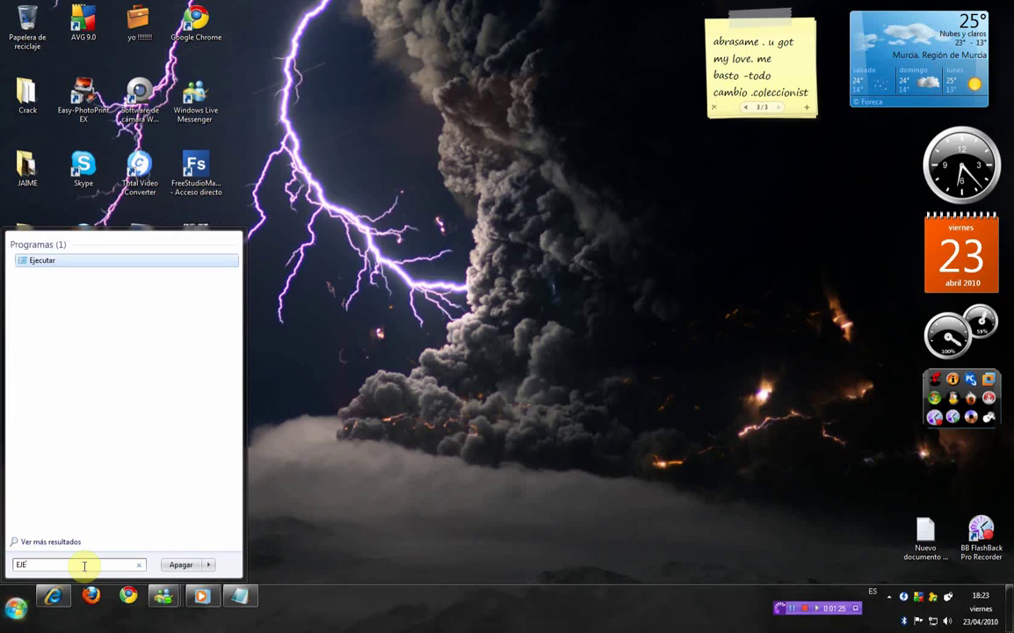
type("CUTAR")
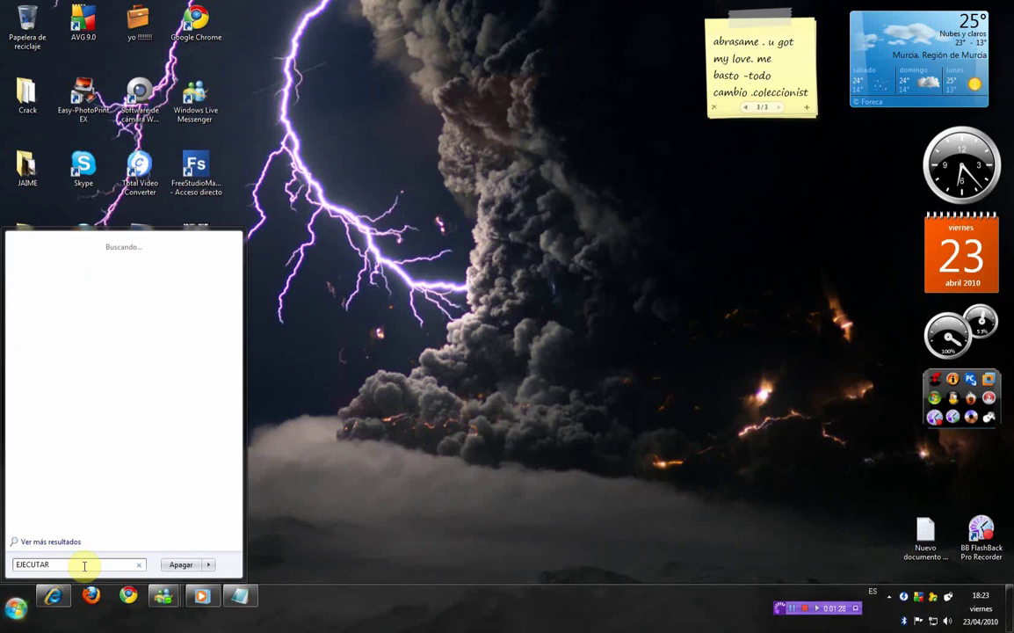
key("Return")
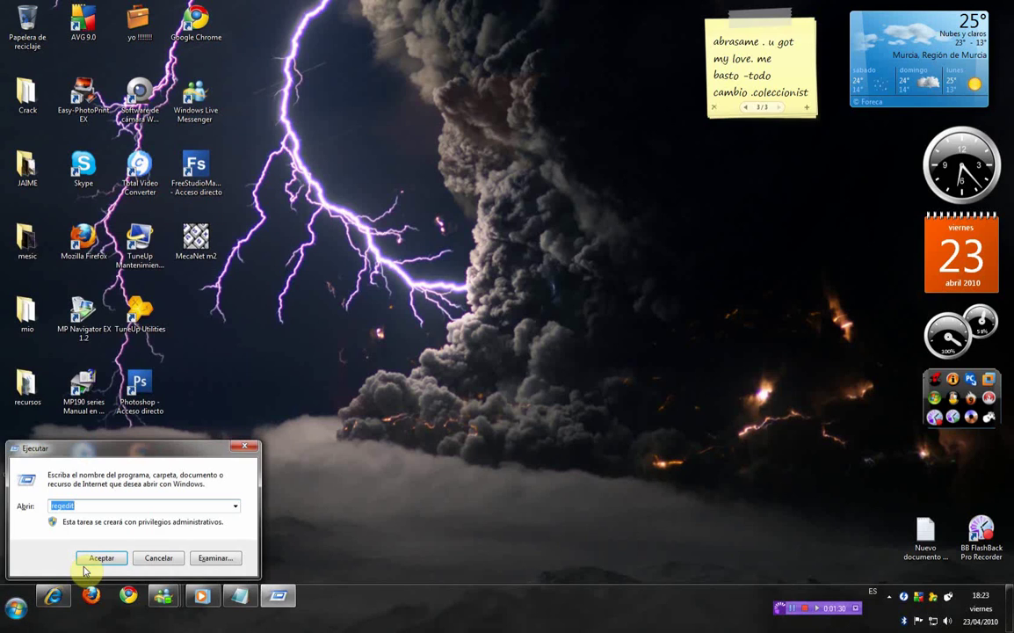
left_click(85, 565)
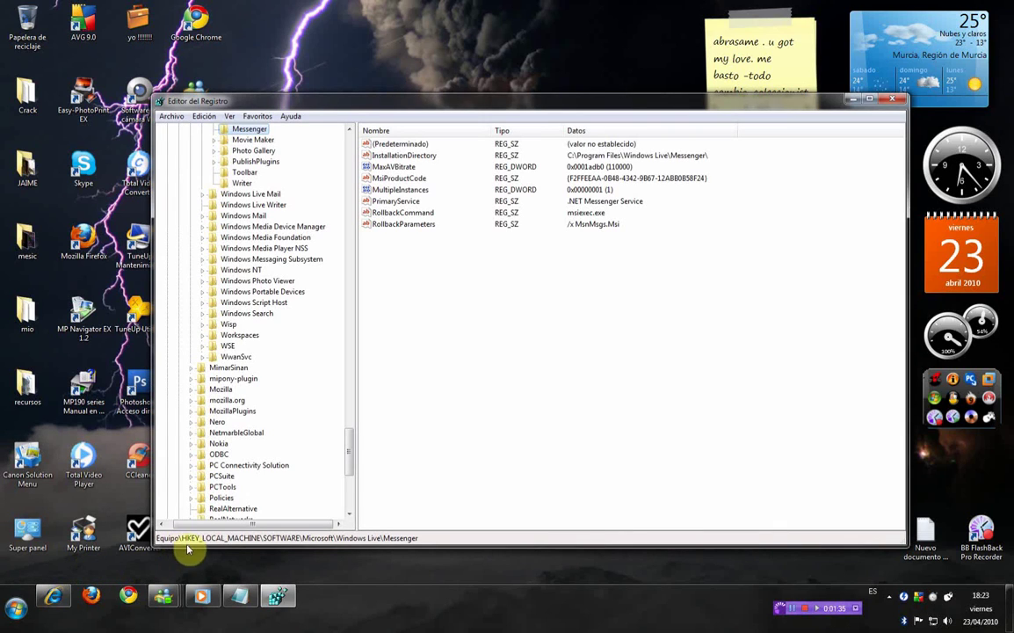
Step: Collapse the expanded HKEY_LOCAL_MACHINE branch, reopen it and expand its SOFTWARE key
left_click_drag(351, 448, 348, 133)
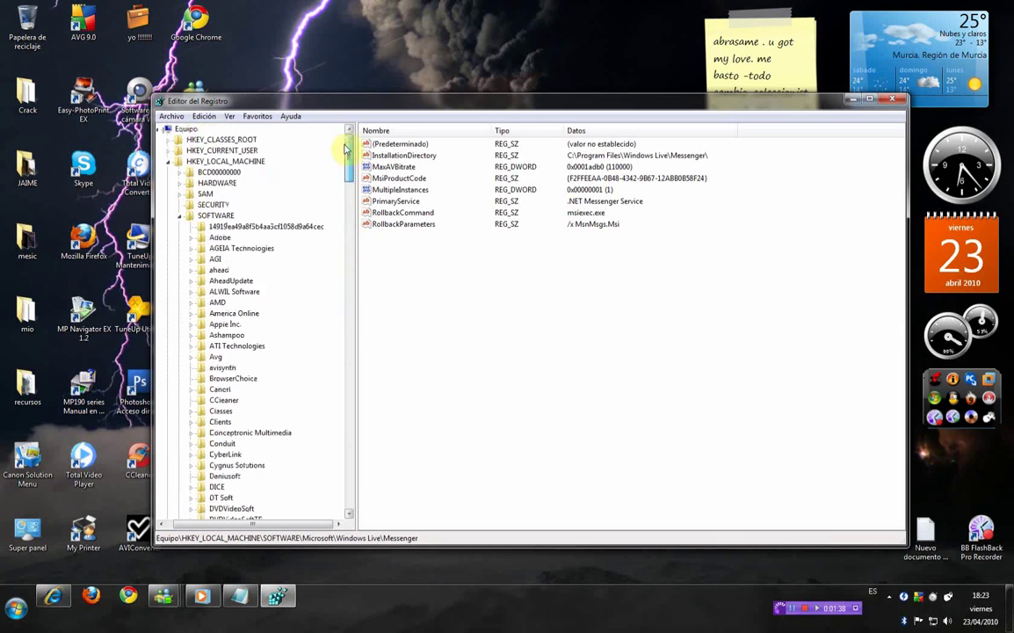
left_click(175, 161)
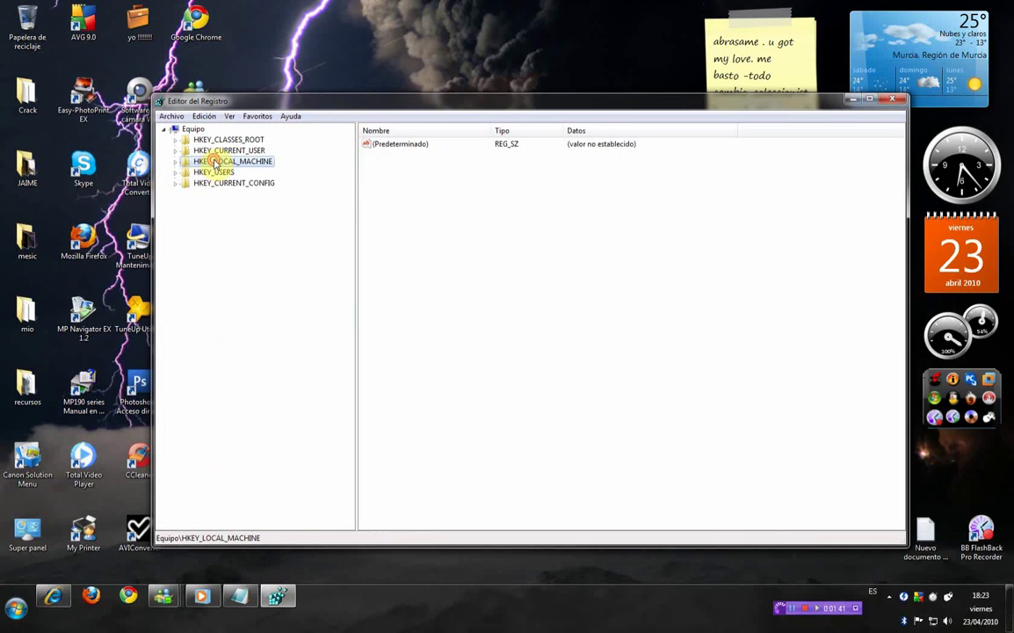
double_click(213, 163)
double_click(216, 184)
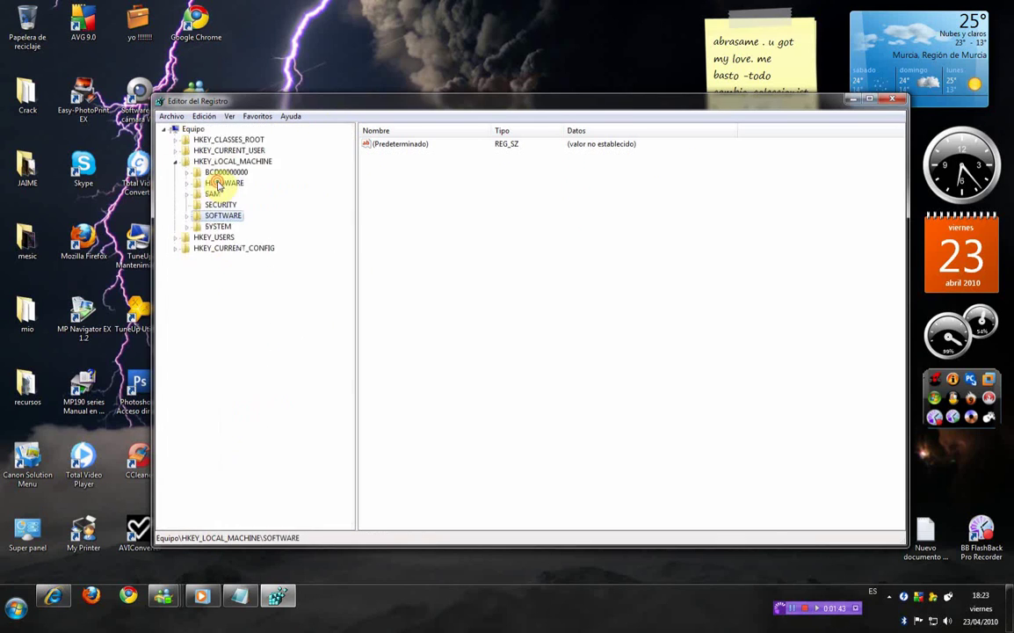
double_click(222, 215)
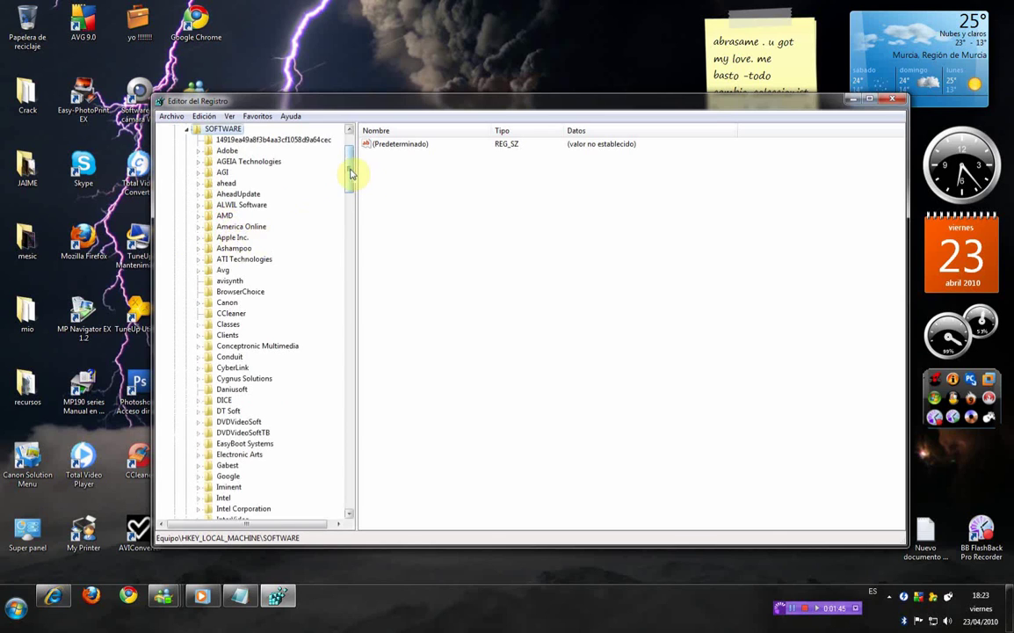
Step: Go to the Messenger key under HKEY_LOCAL_MACHINE\SOFTWARE\Microsoft\Windows Live to show its values
left_click_drag(350, 173, 350, 224)
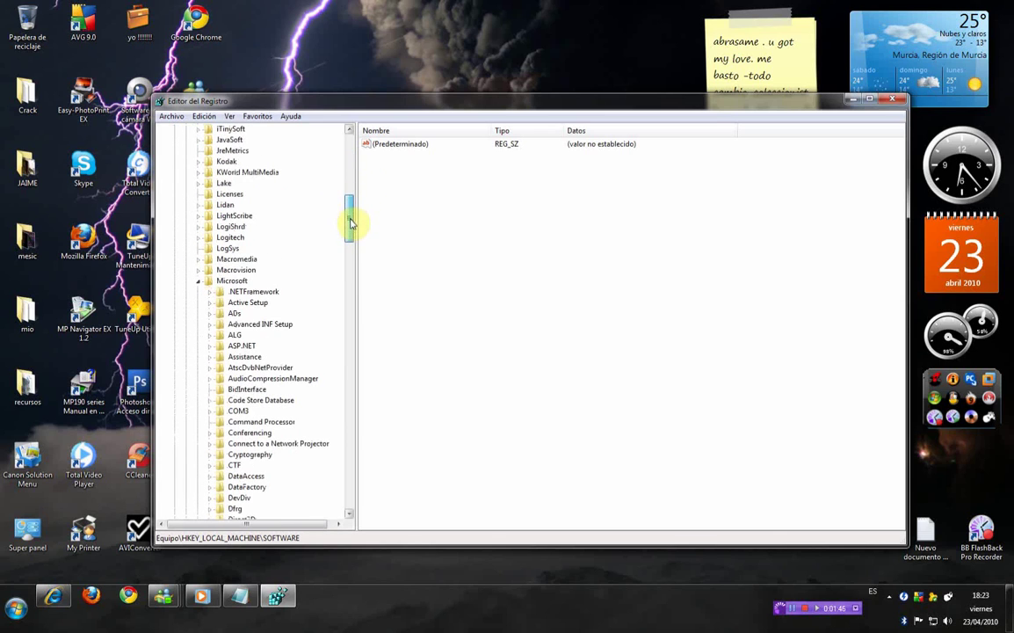
left_click(222, 281)
left_click_drag(347, 226, 350, 414)
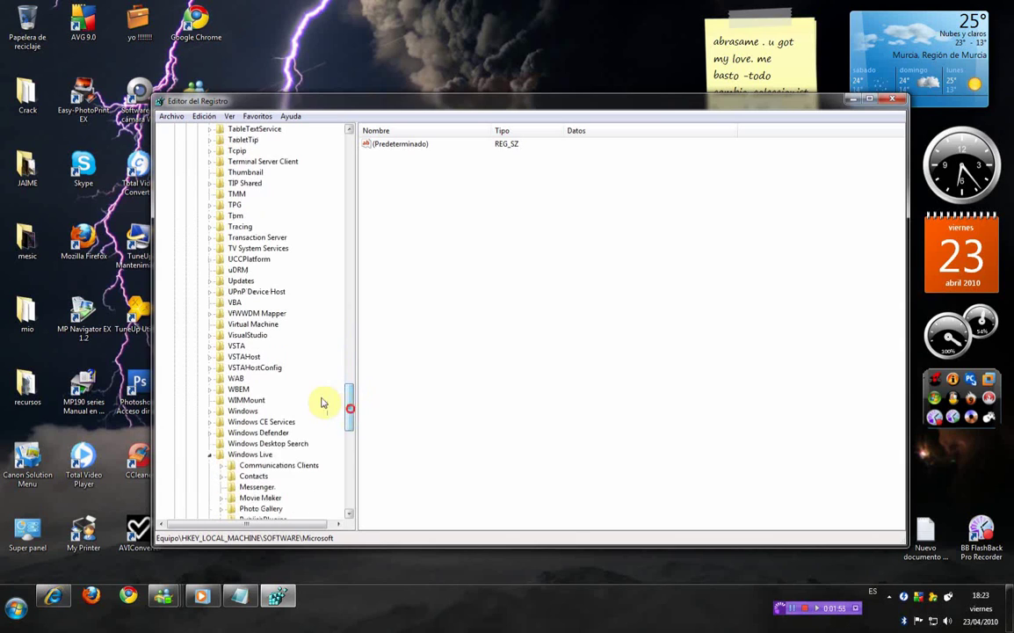
left_click(265, 455)
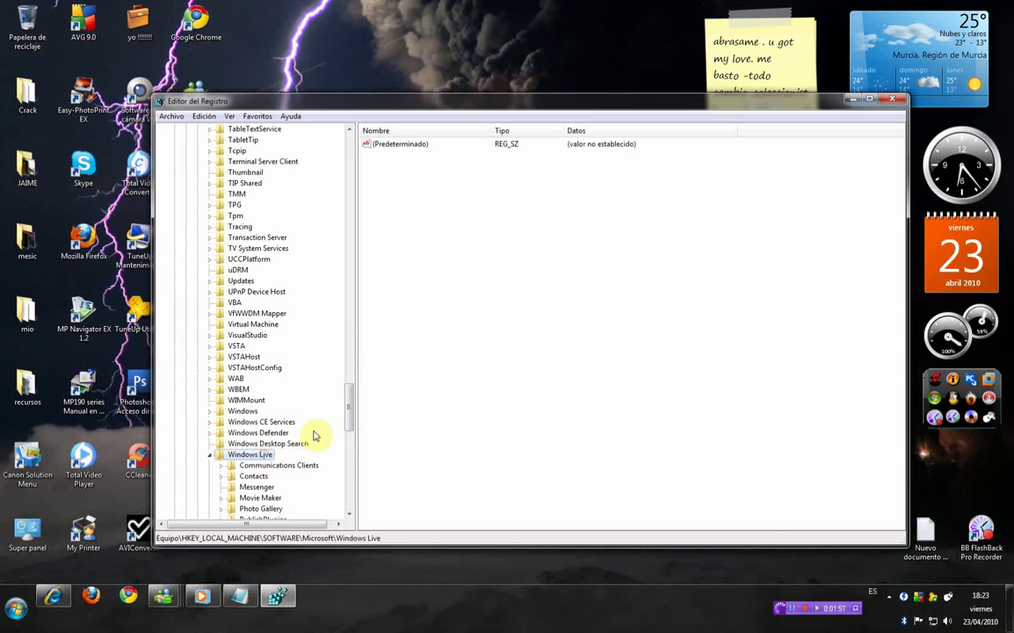
left_click_drag(350, 405, 346, 435)
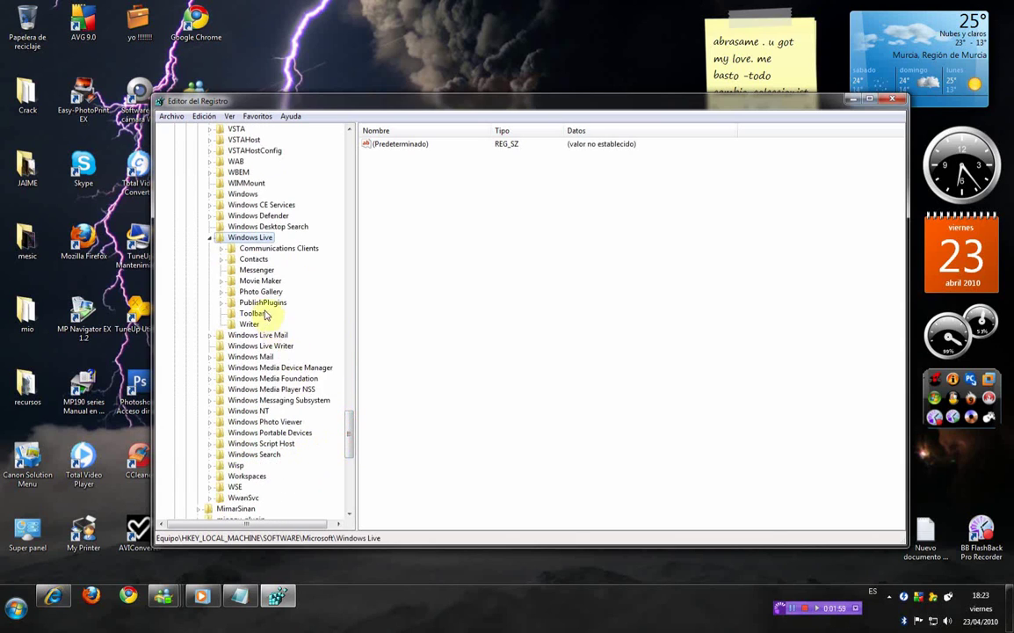
left_click(267, 274)
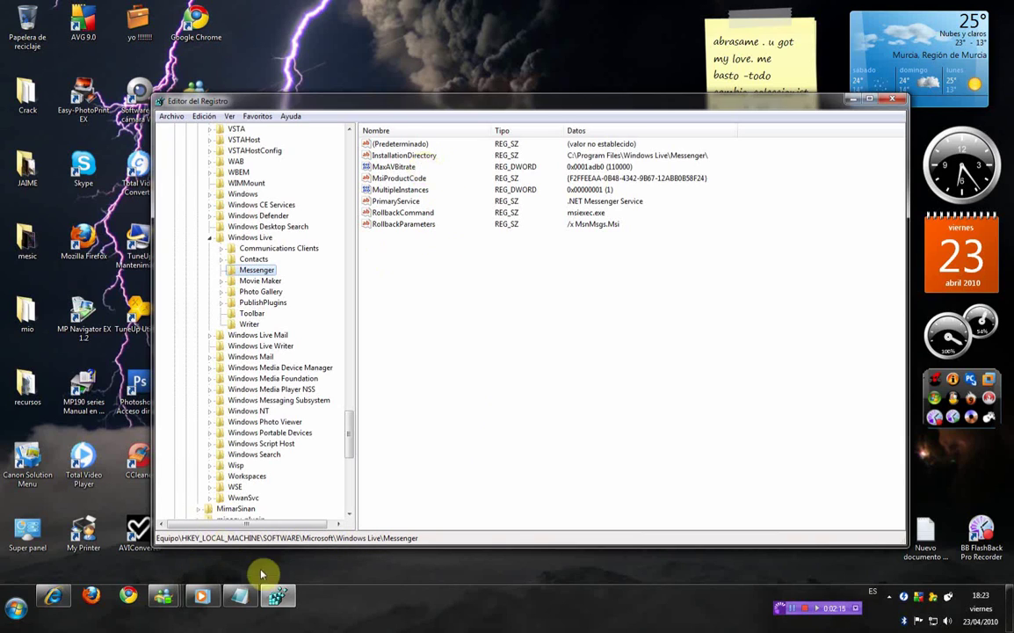
Step: Write "yo ya lo tengo echo pero lo voy a hacer de nuevo para que vean como" in the Notepad note and minimize it
left_click(239, 596)
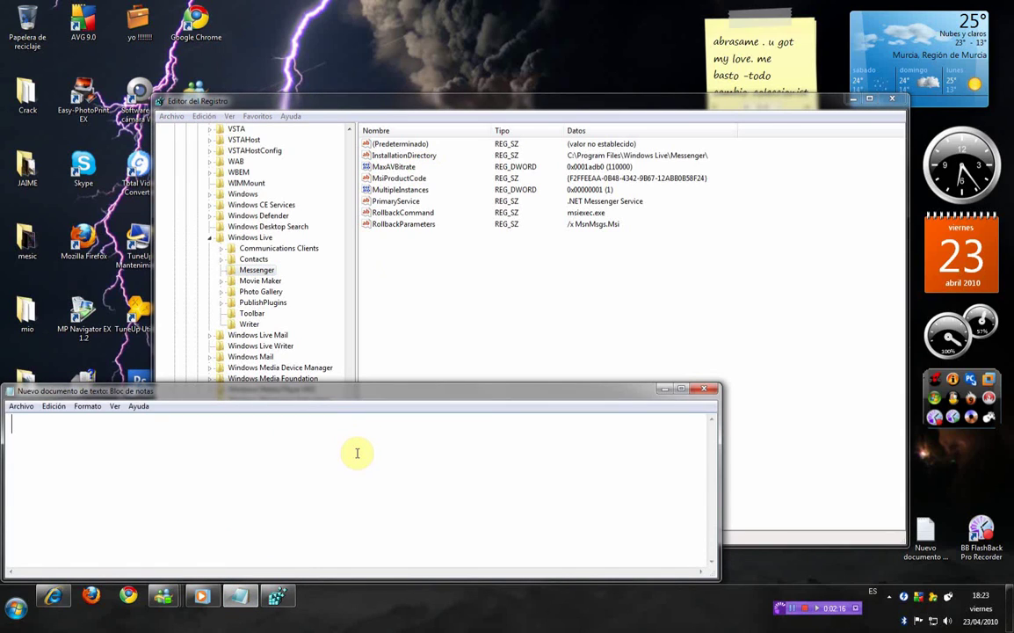
type("y")
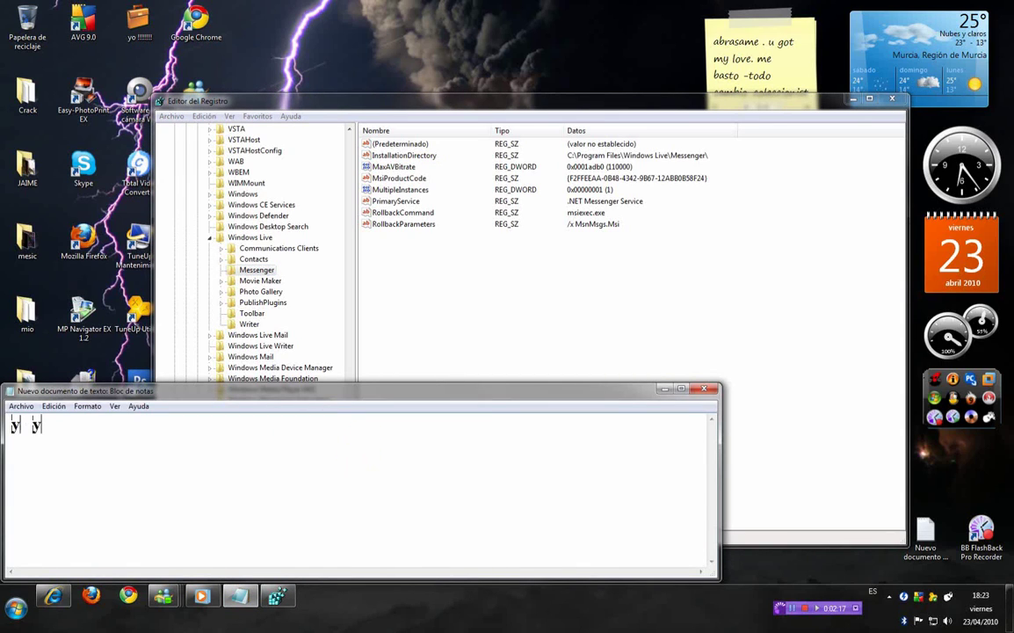
type("o ya lo tengo e")
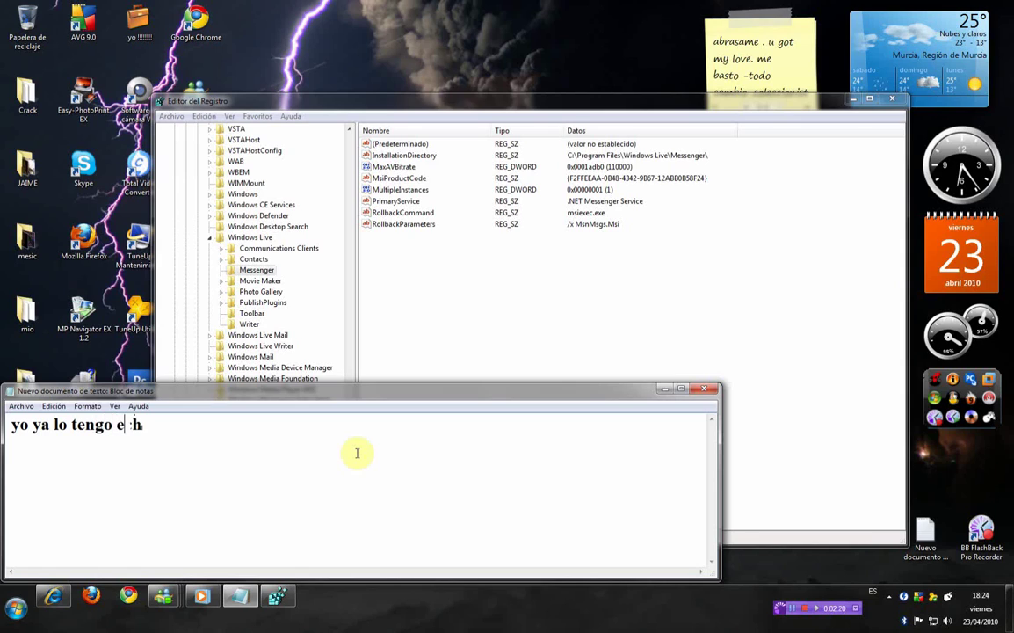
type("cho pero lo ")
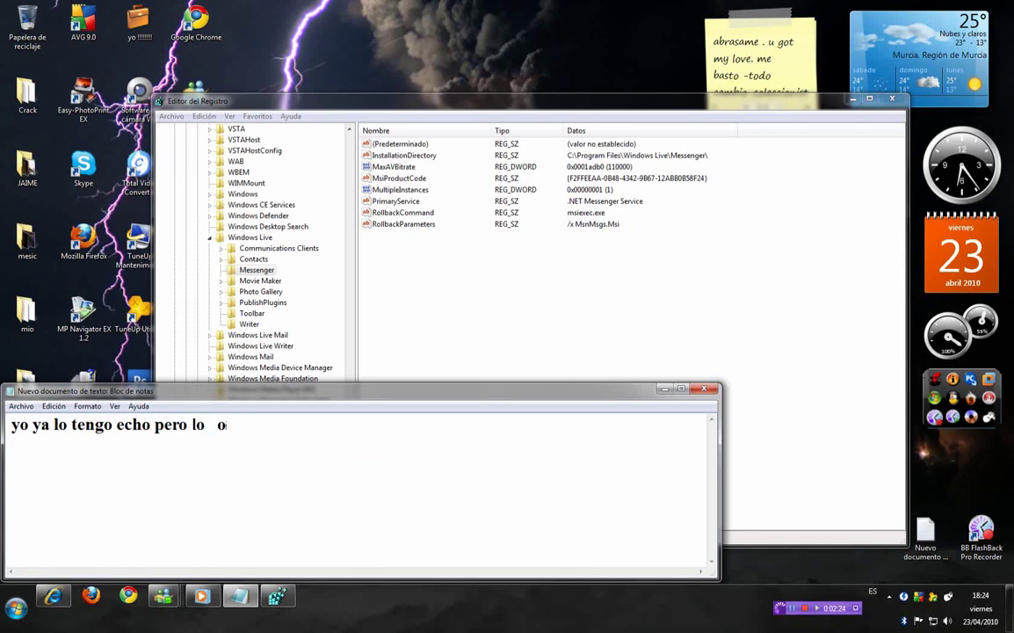
type("voy a hacer de")
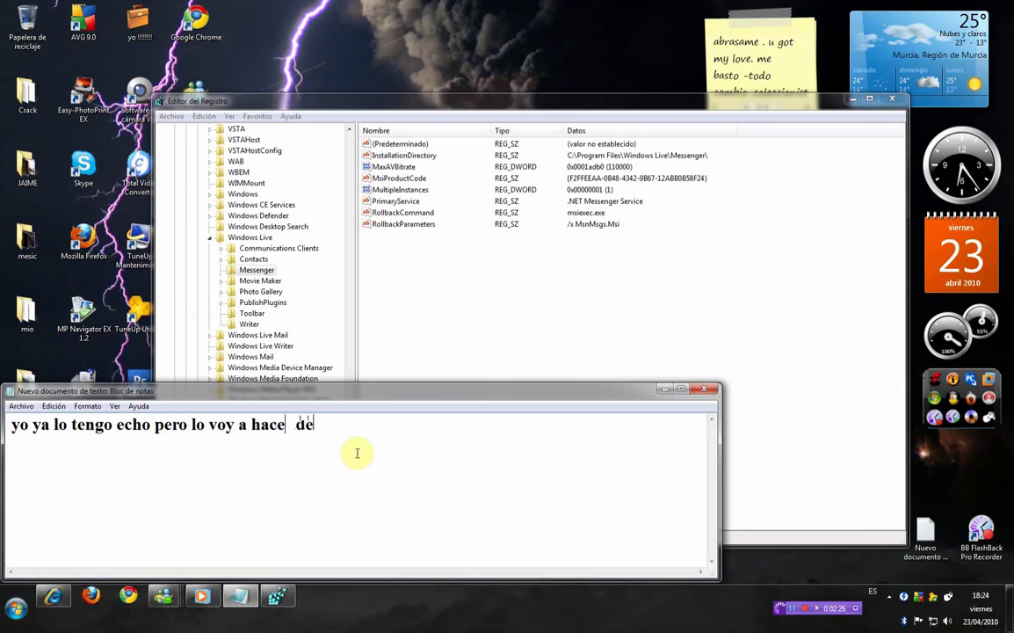
type(" nuevo")
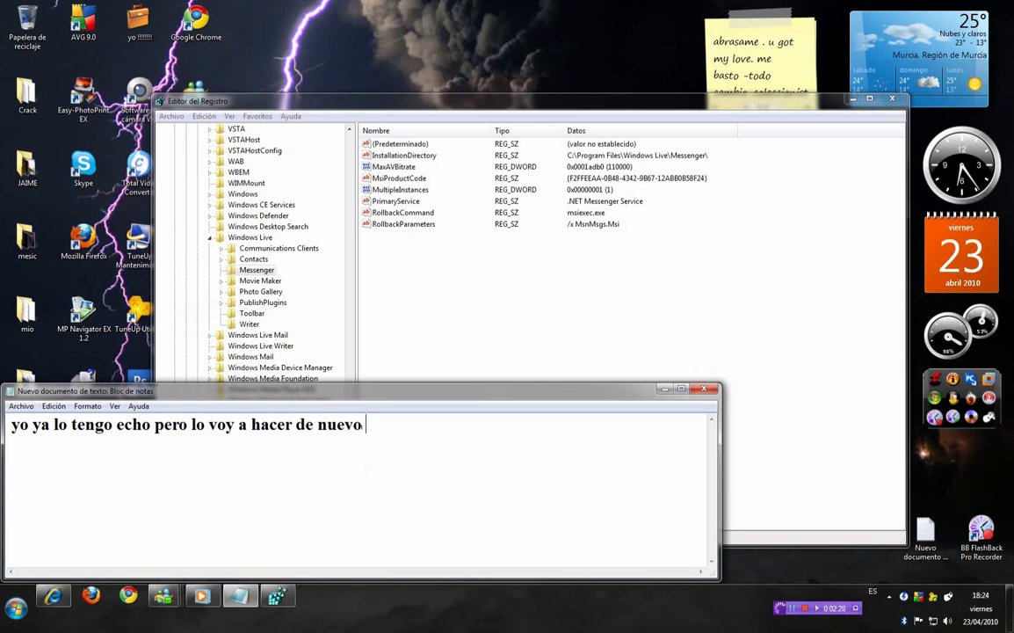
type(" para que vean como")
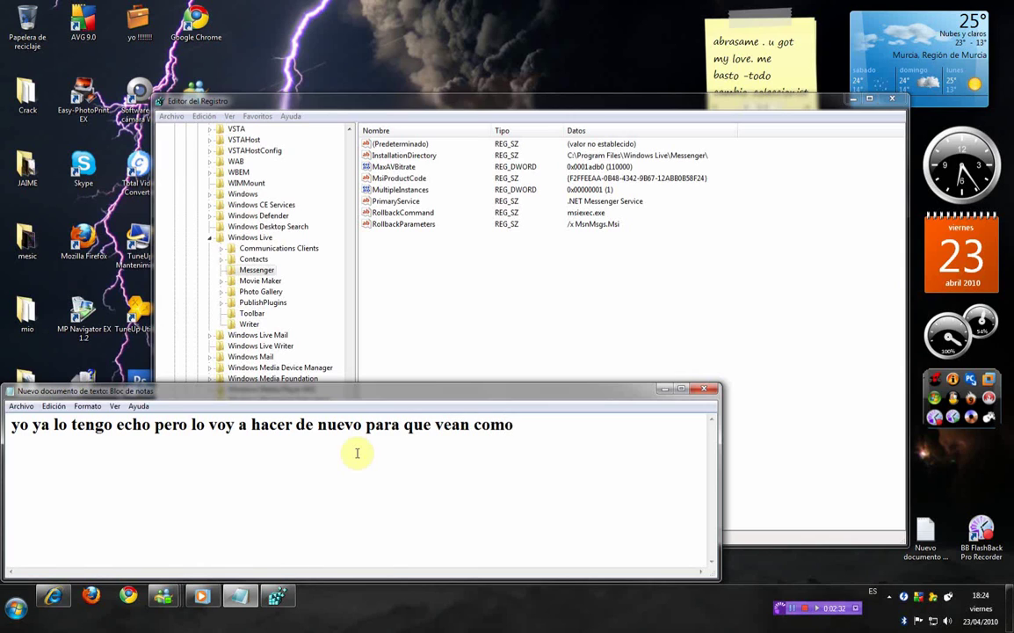
left_click(665, 390)
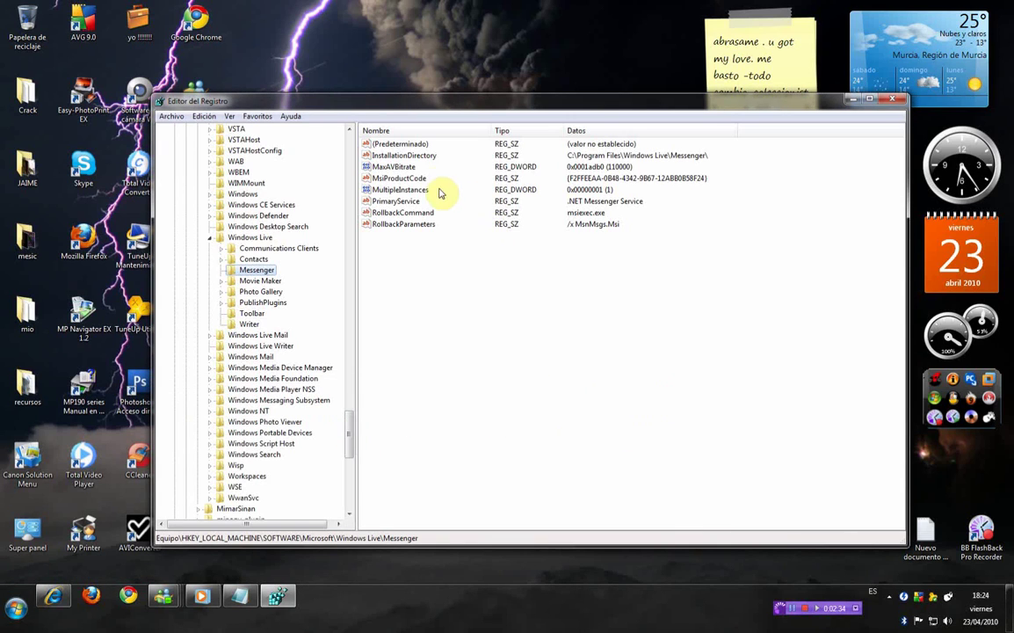
Step: Copy the name of the MultipleInstances value in the Messenger key
left_click(410, 157)
left_click(406, 167)
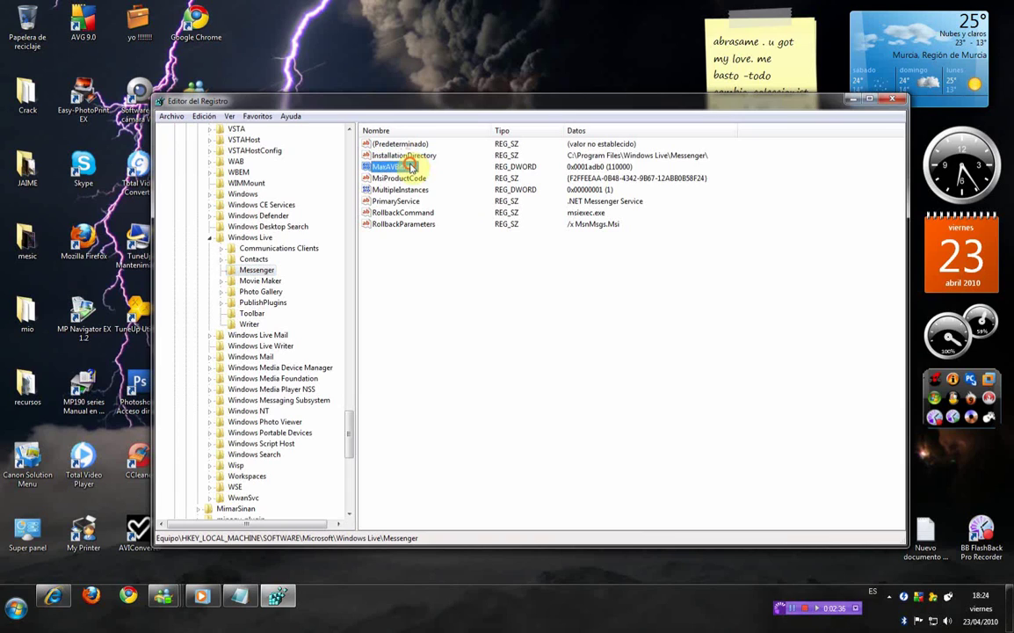
left_click(406, 190)
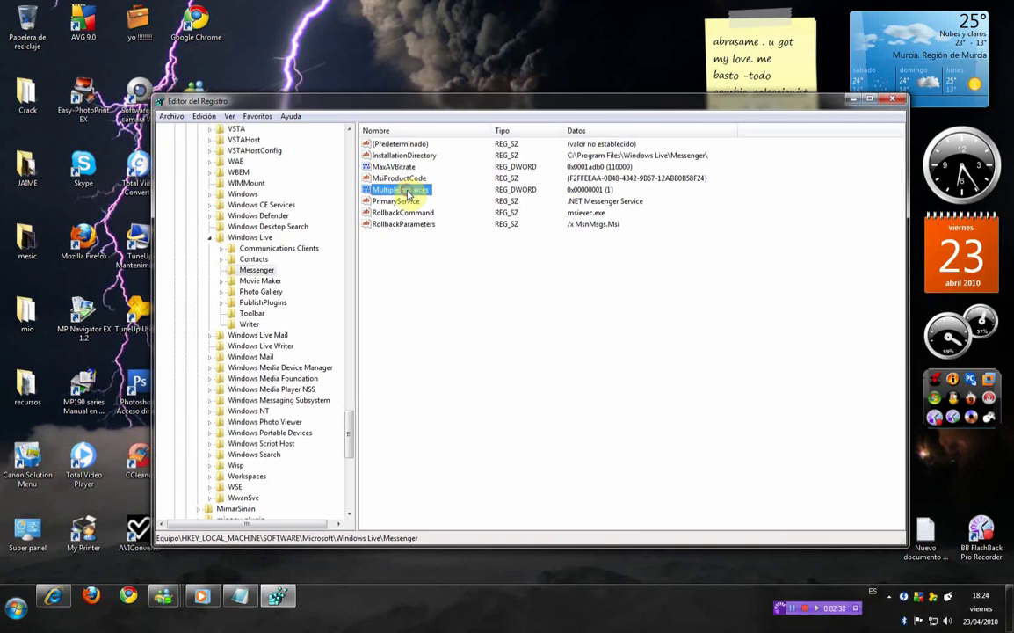
right_click(407, 193)
left_click(444, 241)
key("ctrl+c")
right_click(413, 189)
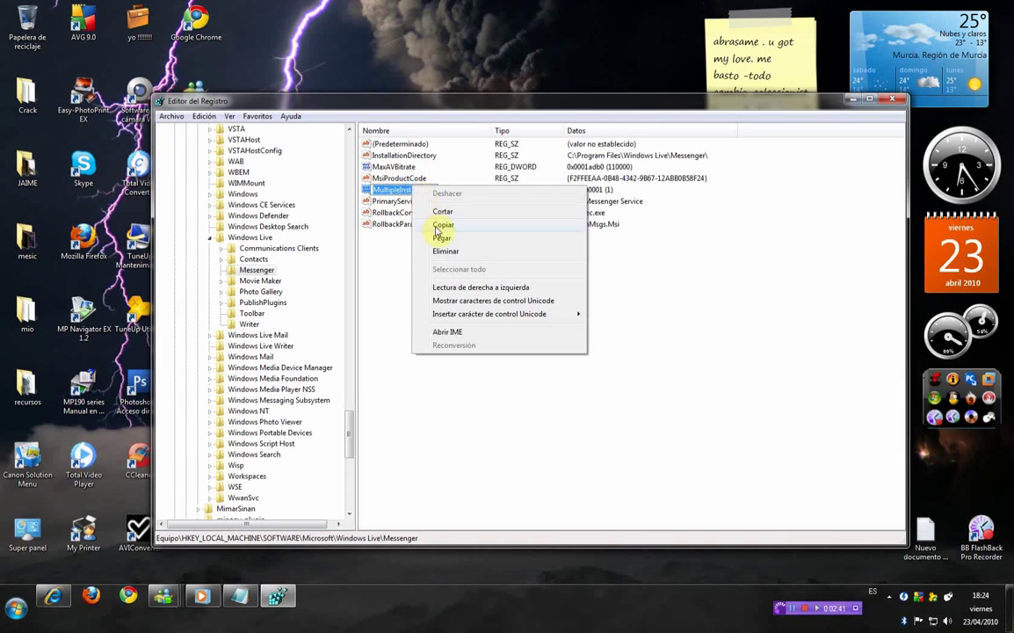
left_click(437, 226)
Step: Delete the existing MultipleInstances value from the Messenger key
right_click(456, 188)
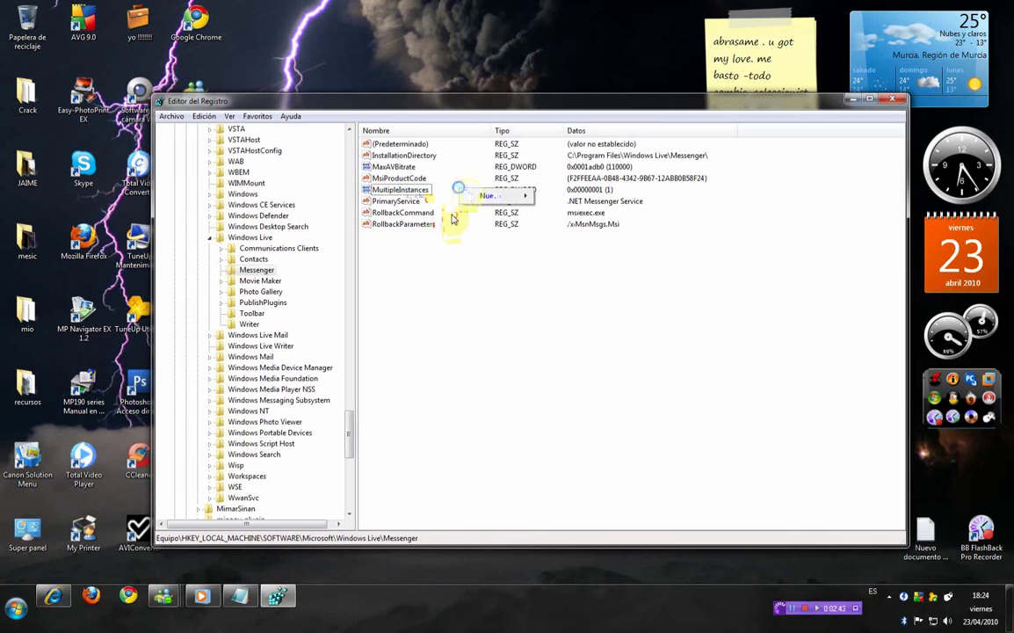
key("Escape")
key("Escape")
right_click(420, 194)
key("Escape")
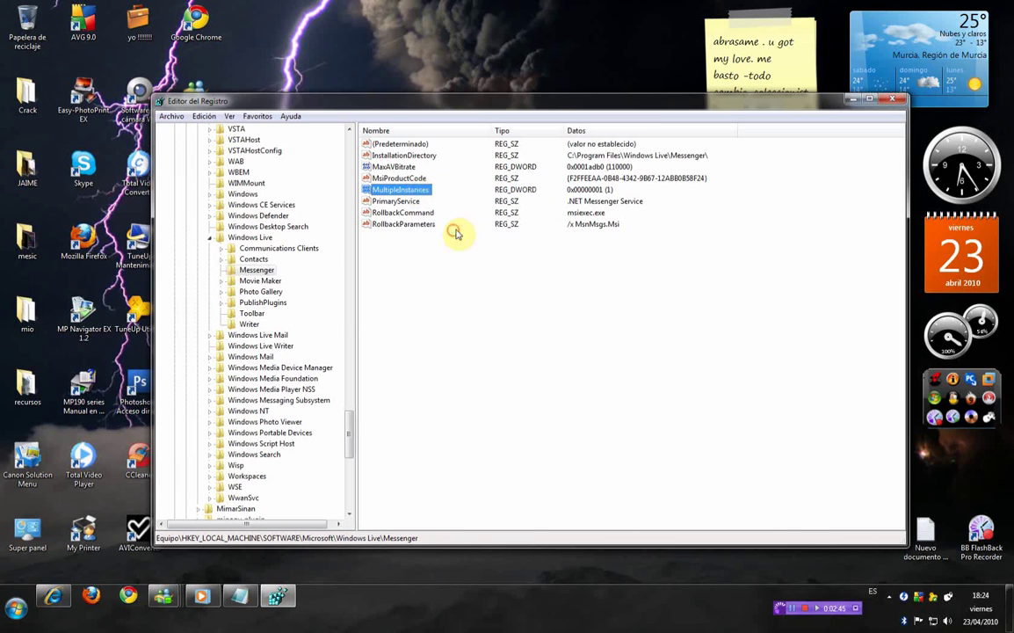
key("Delete")
left_click(586, 299)
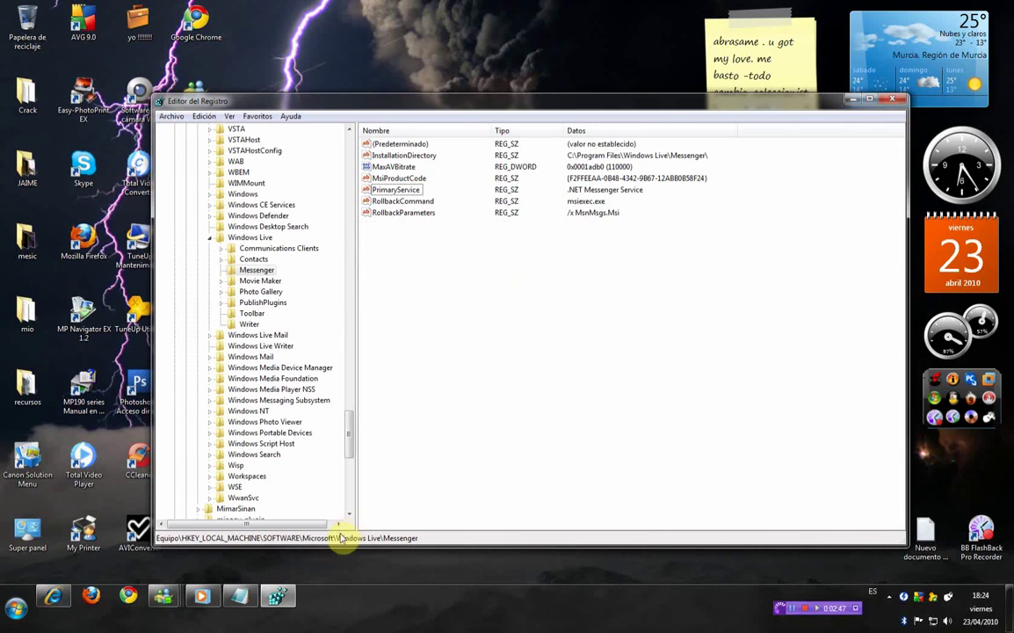
Step: Reopen the Notepad note and add the line "aora miren como..." below the existing text, after a blank line
left_click(239, 596)
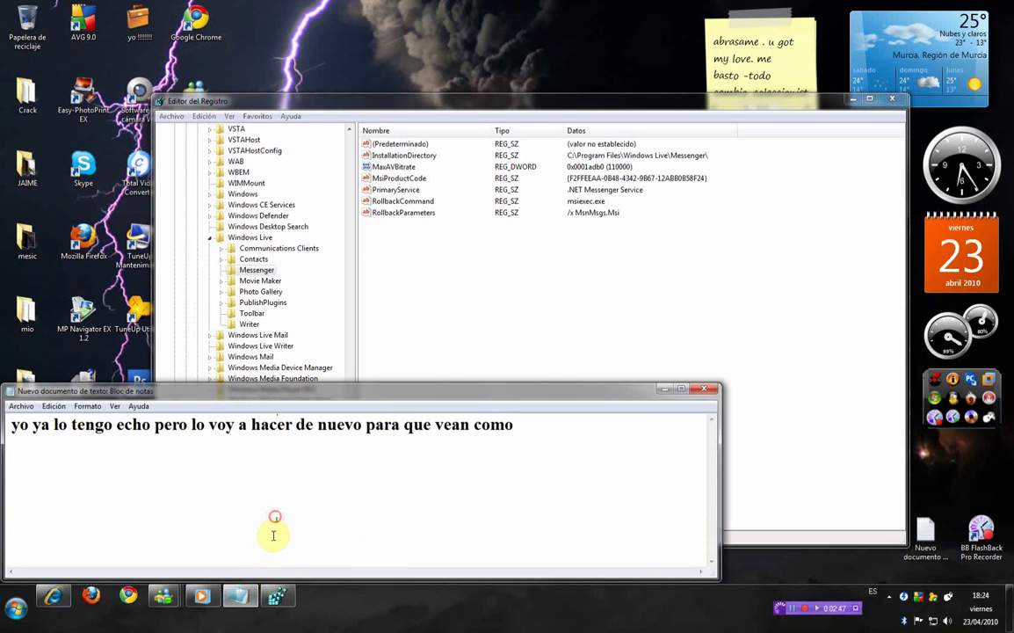
left_click(523, 441)
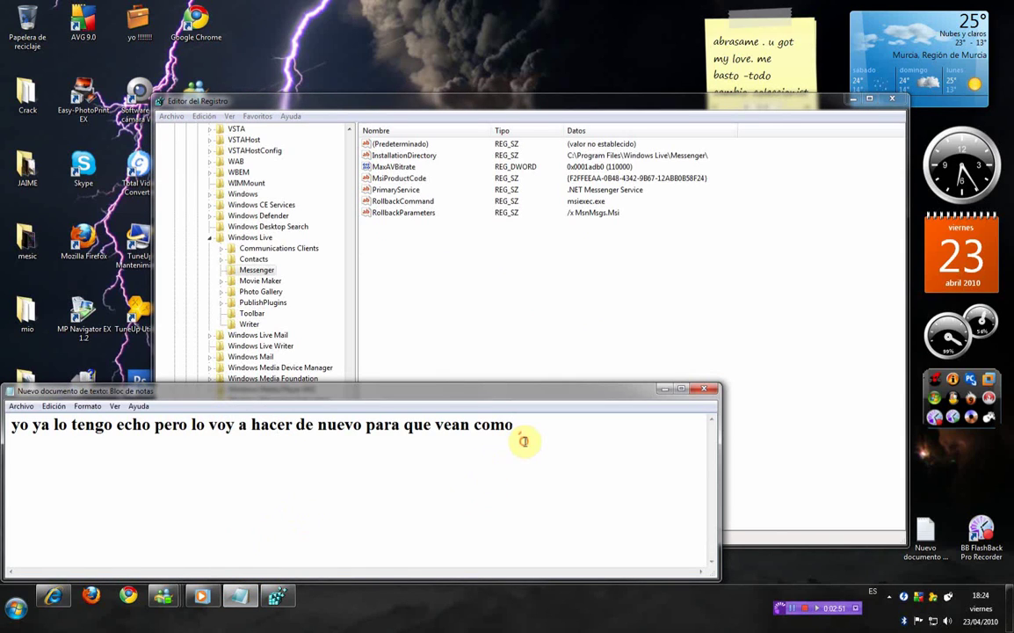
type("aora")
type(" m        ")
type(" como .")
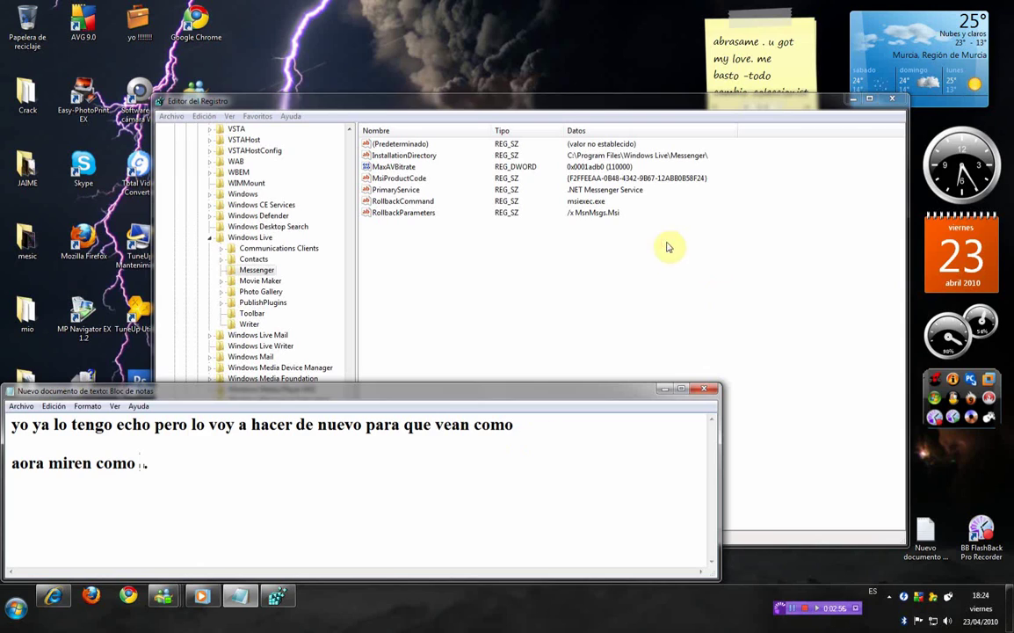
Step: Create a 32-bit DWORD value in the Messenger key and name it MultipleInstances by pasting the copied name
right_click(580, 278)
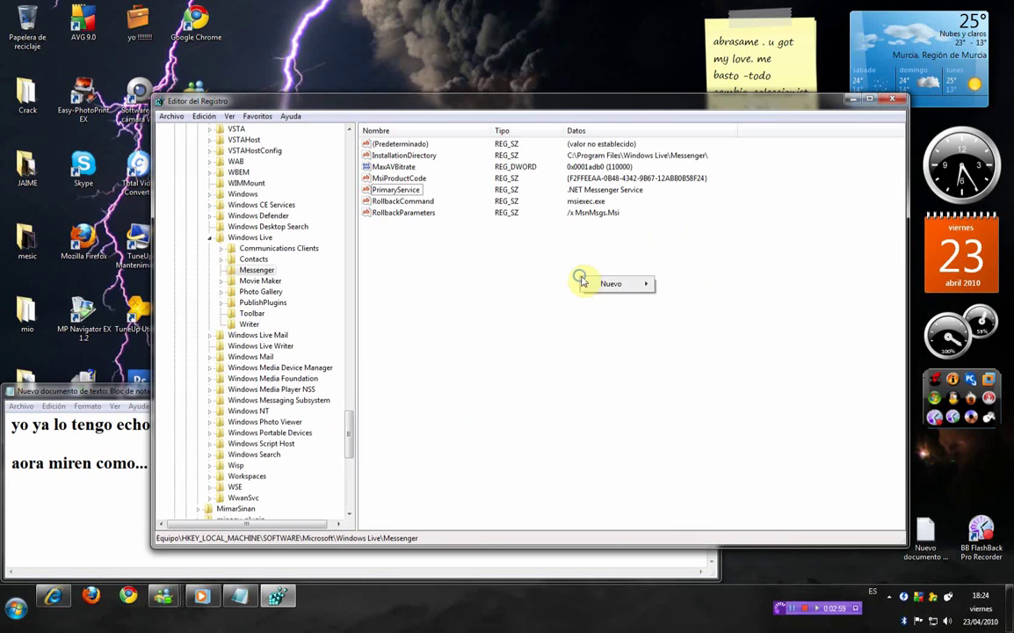
mouse_move(611, 284)
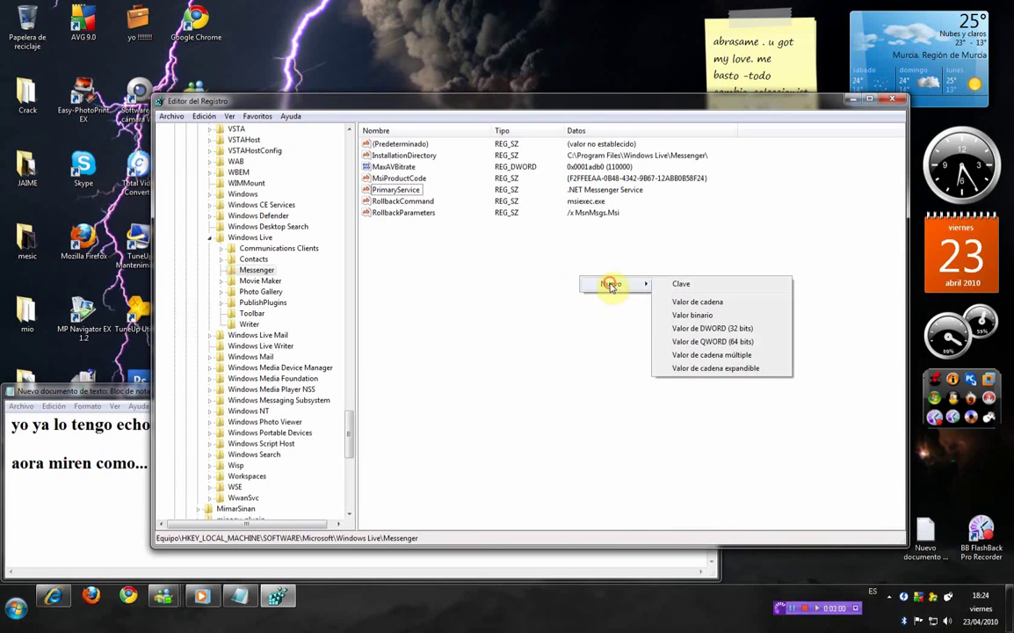
left_click(708, 329)
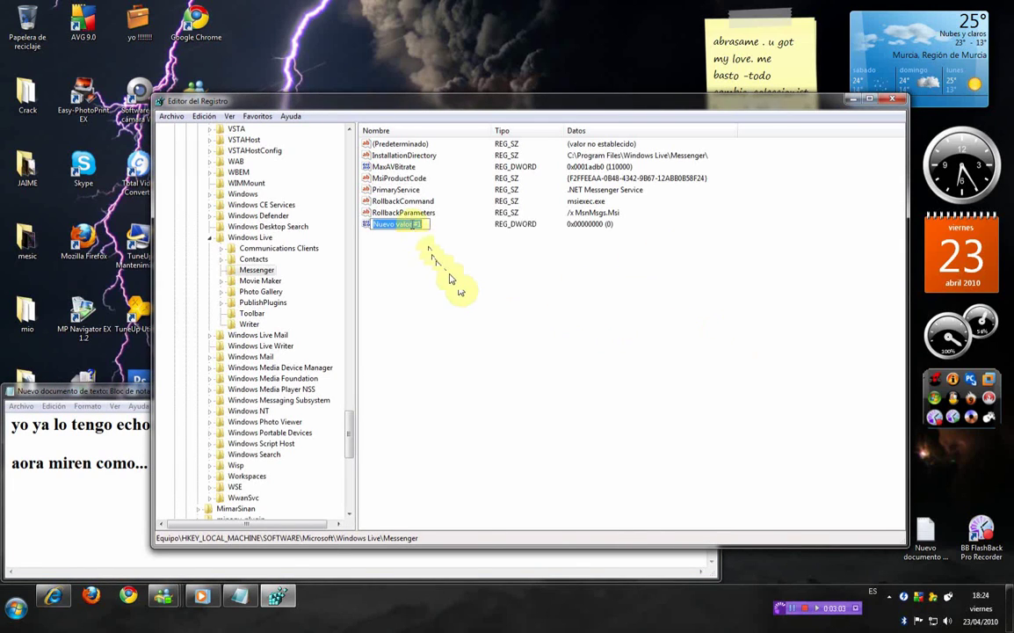
right_click(410, 225)
left_click(444, 277)
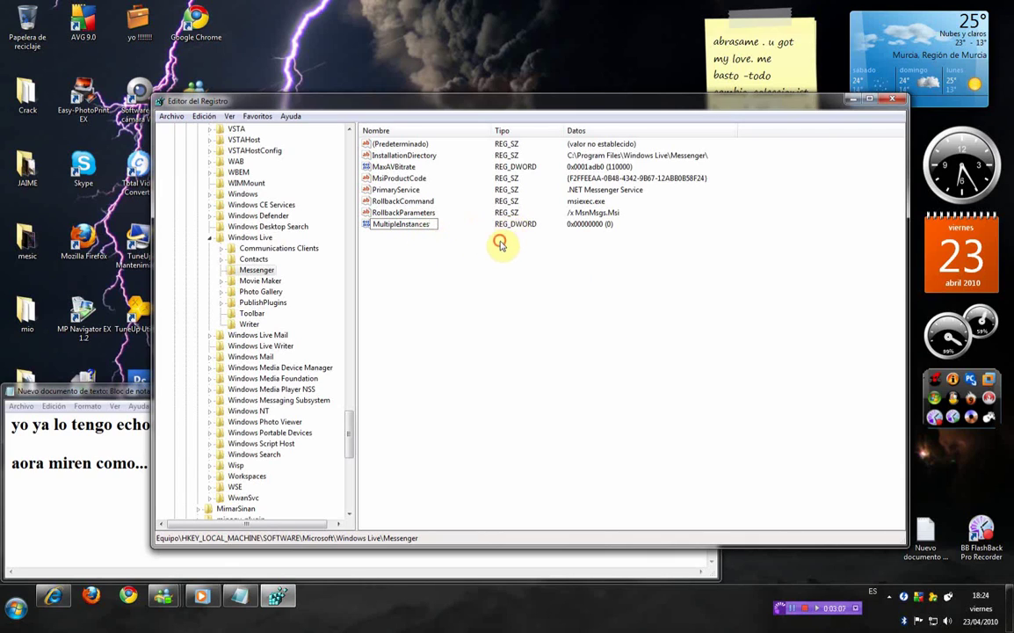
key("Return")
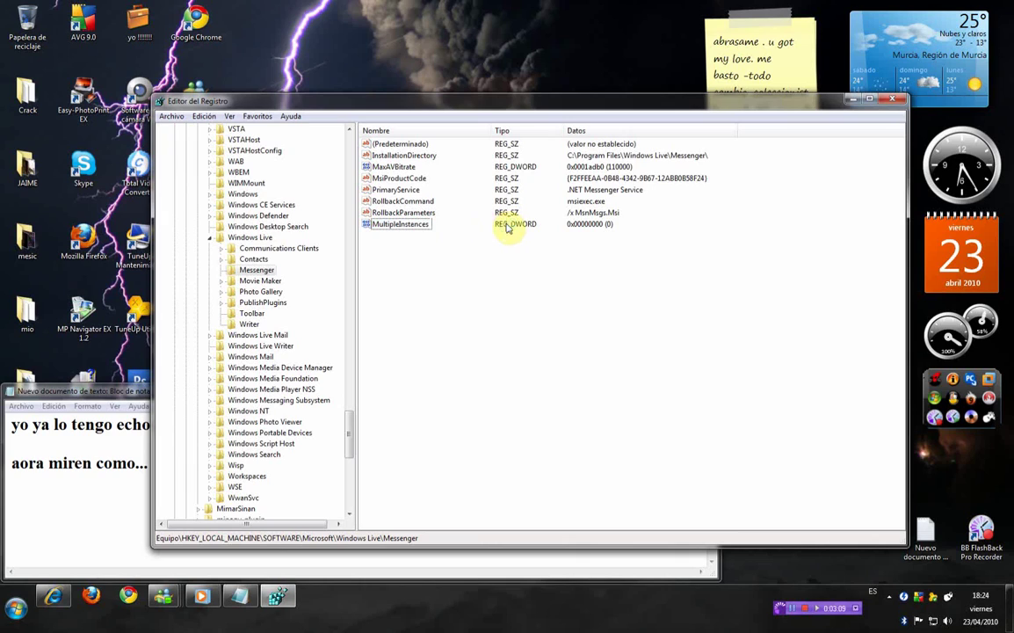
Step: Set the MultipleInstances value data to 1 and close the Registry Editor
double_click(420, 222)
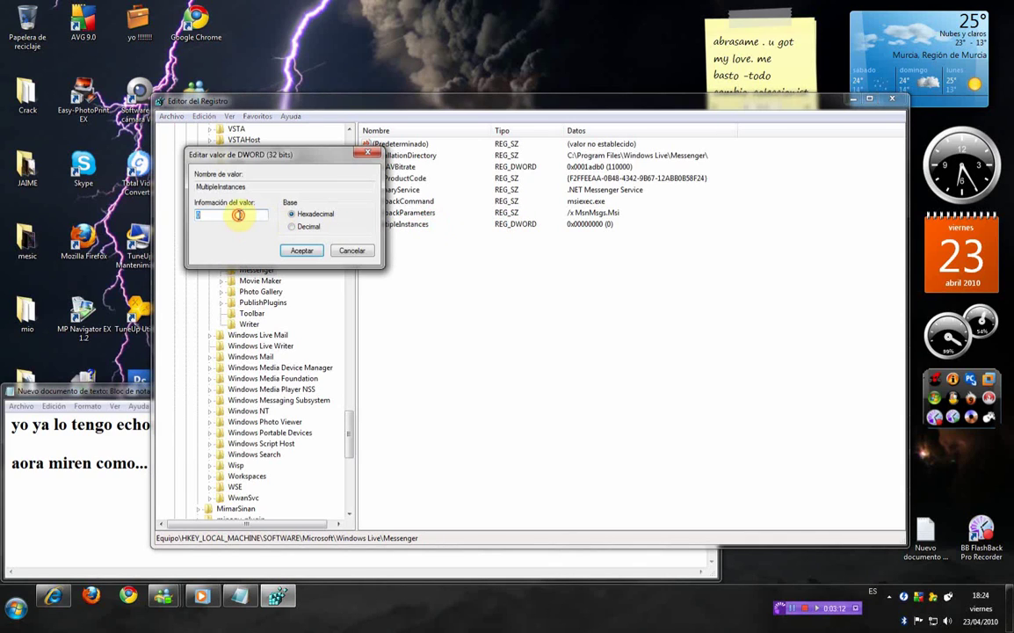
left_click(301, 252)
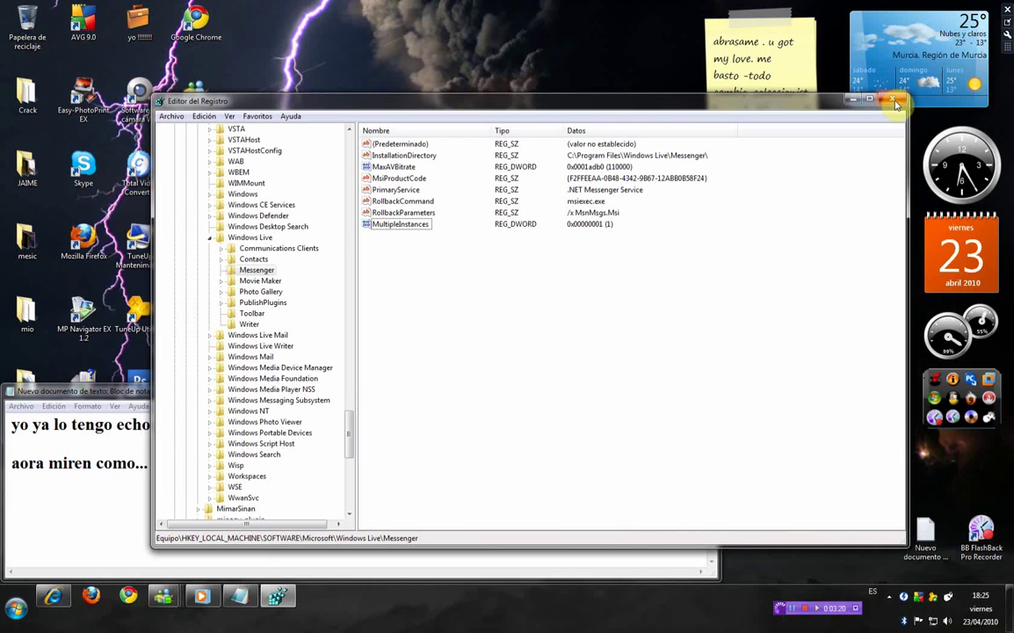
left_click(896, 103)
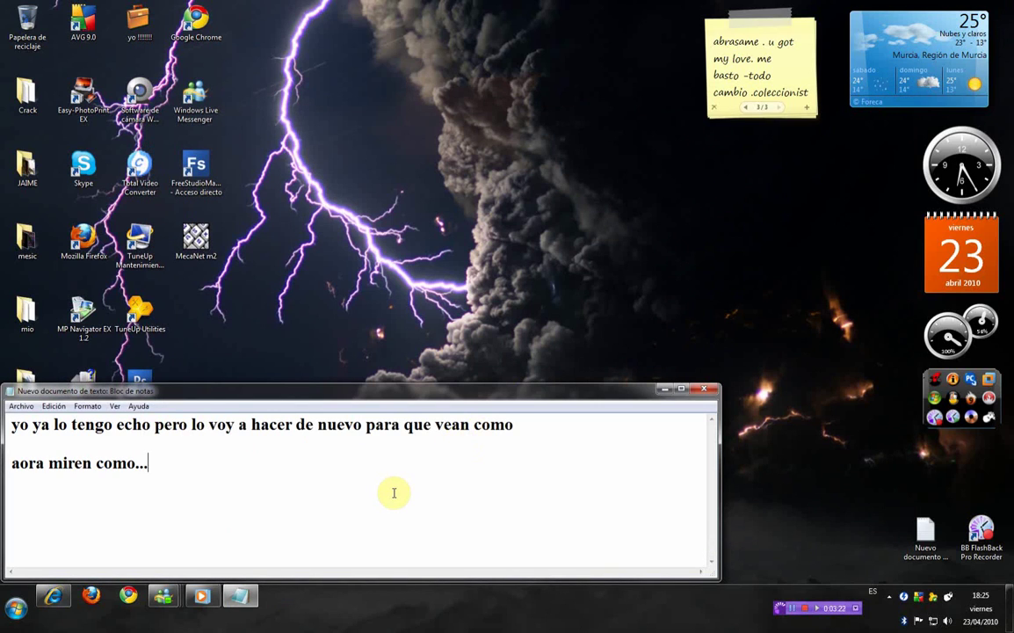
Step: Replace all the text in the Notepad note with "listo y cierran el registro"
key("ctrl+a")
key("Delete")
type("li")
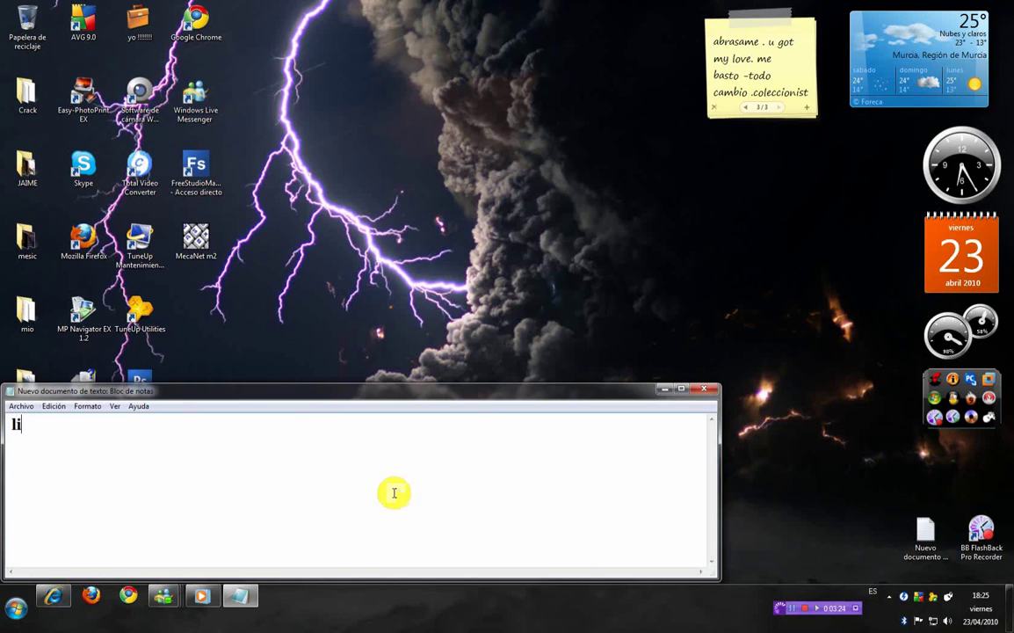
type("sto y")
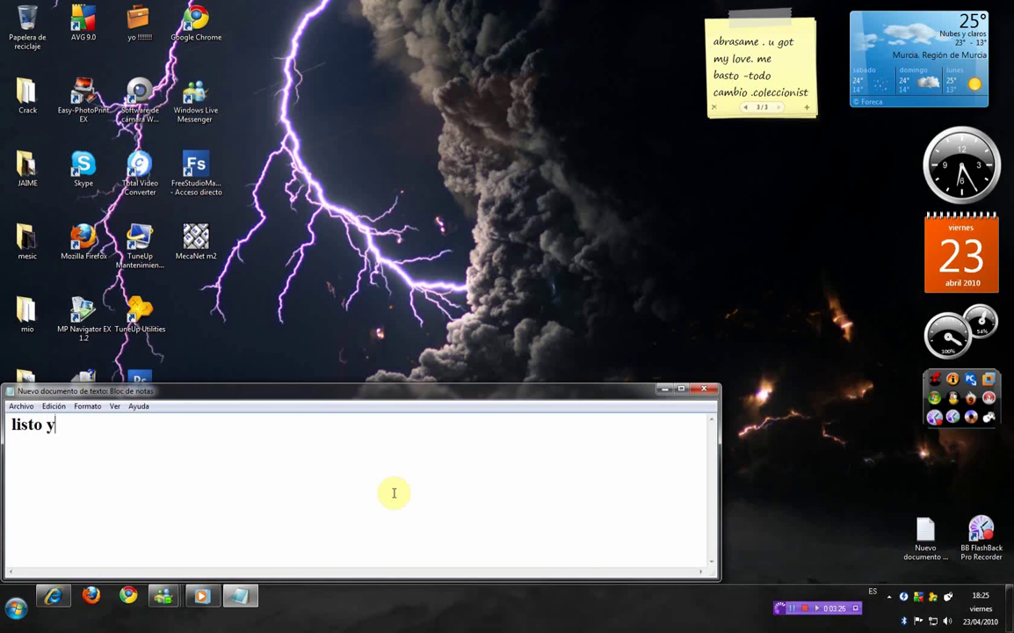
type(" cie")
type("rrA")
type("an el")
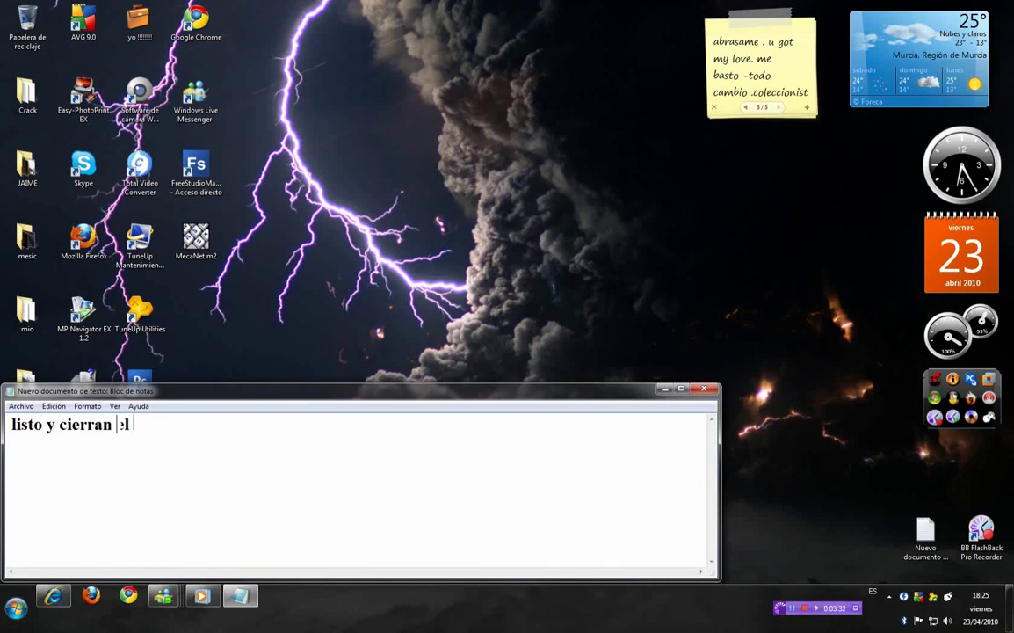
type("ro")
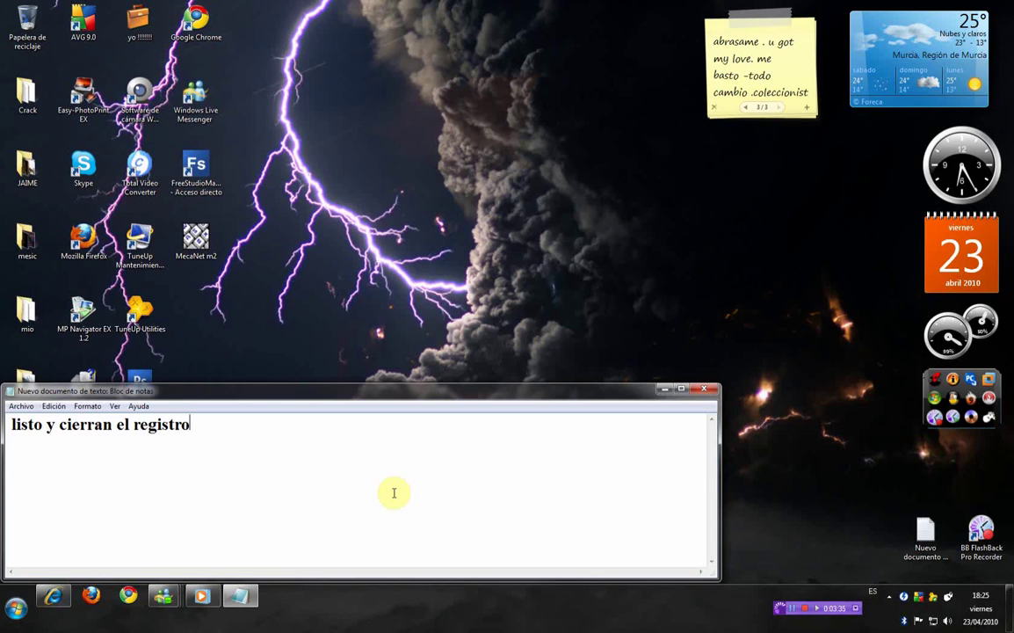
Step: Add a second line reading "vamos a ver si salio bien XD" to the note and minimize it
key("Return")
type("amos a ver si")
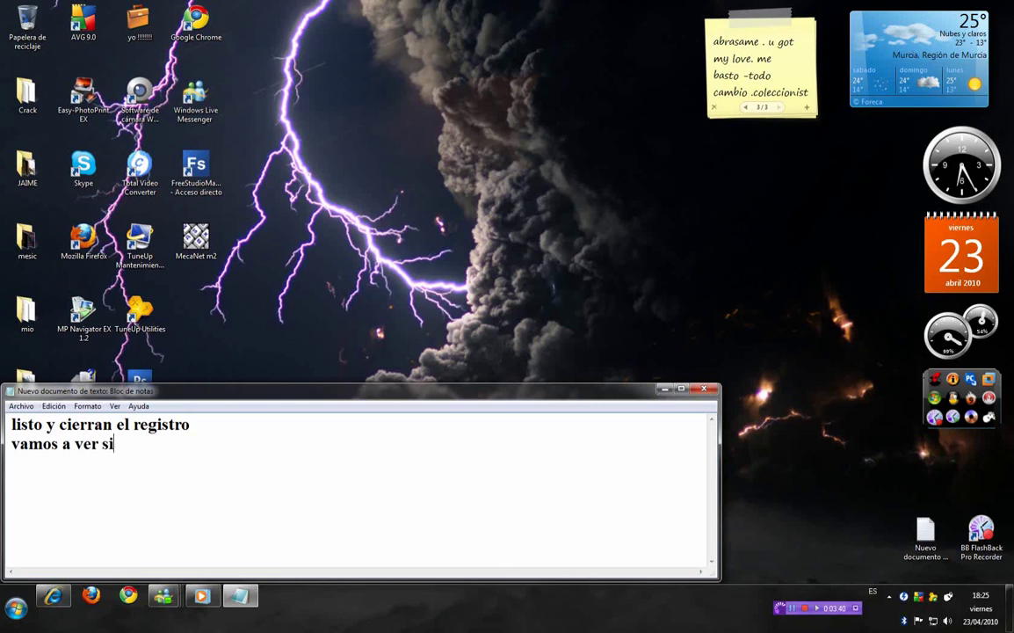
key("BackSpace")
type("salio bien XD")
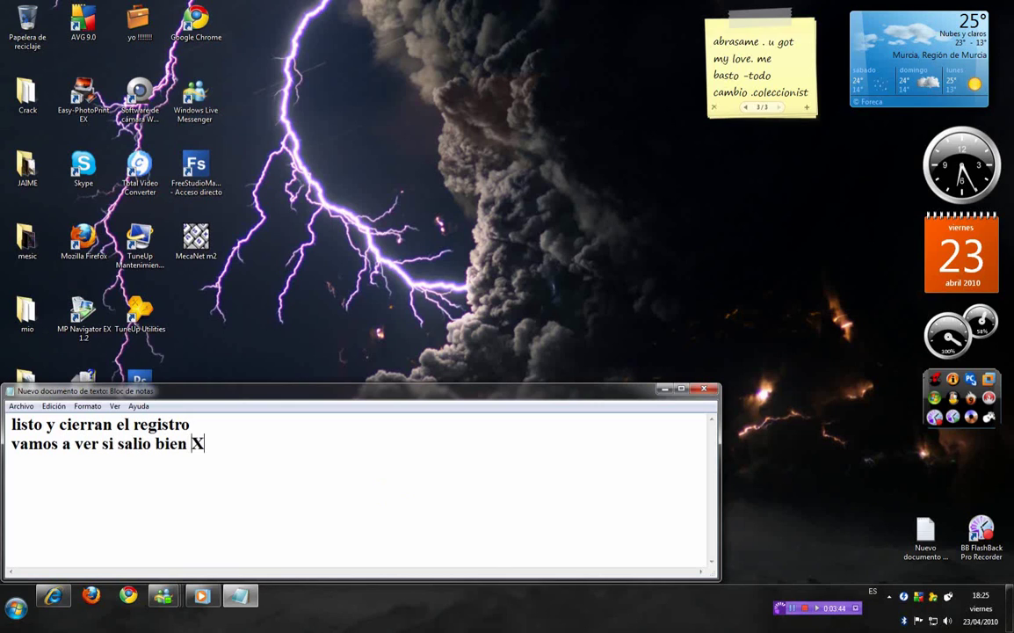
left_click(239, 596)
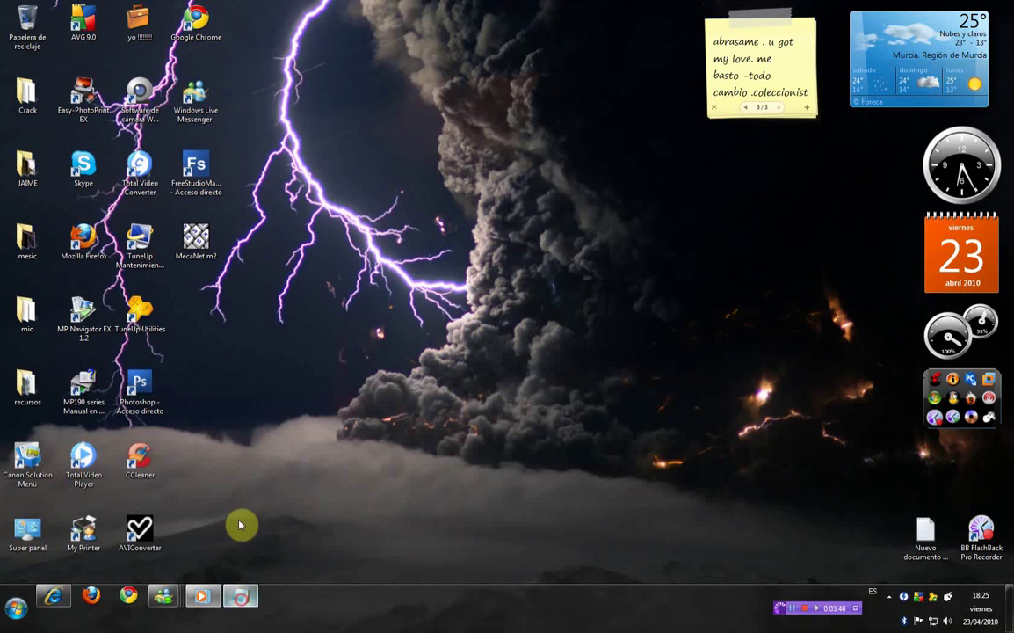
Step: Switch to the signed-in Windows Live Messenger window and launch three more Messenger instances, moving the first two sign-in windows aside
mouse_move(163, 596)
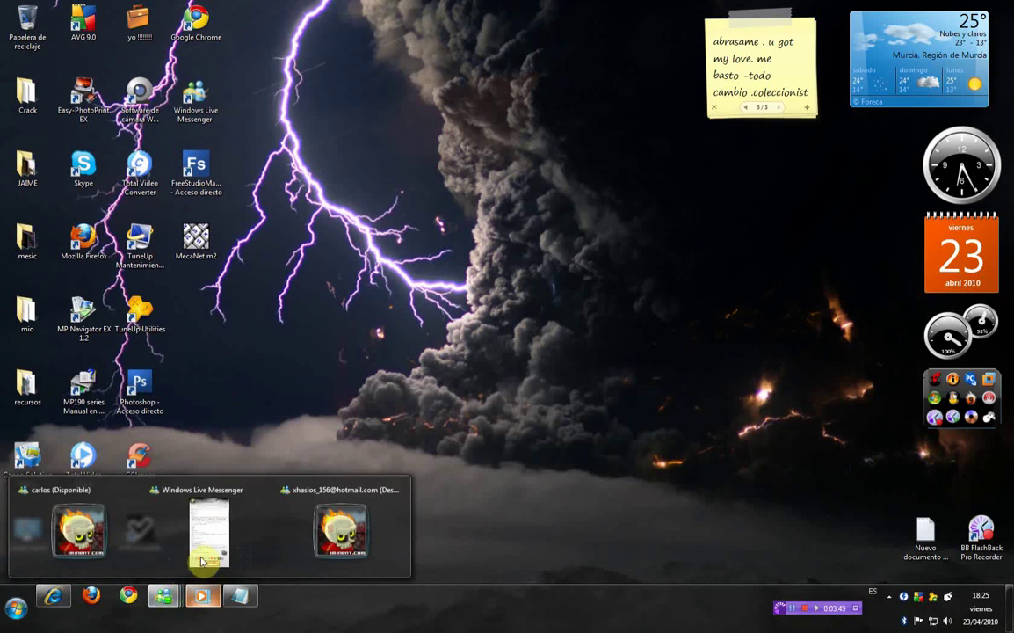
left_click(211, 536)
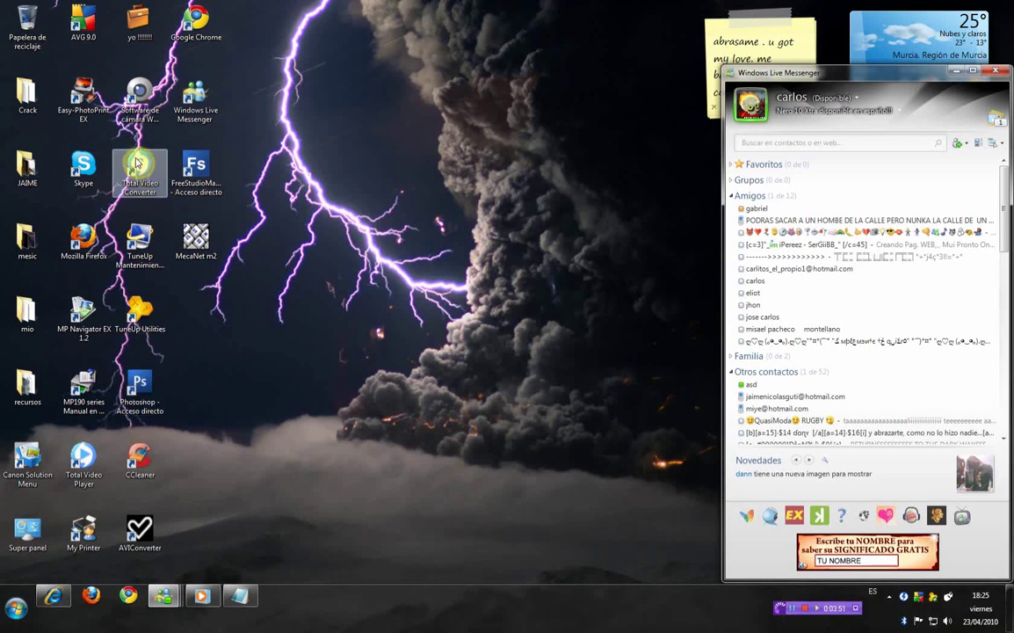
double_click(198, 104)
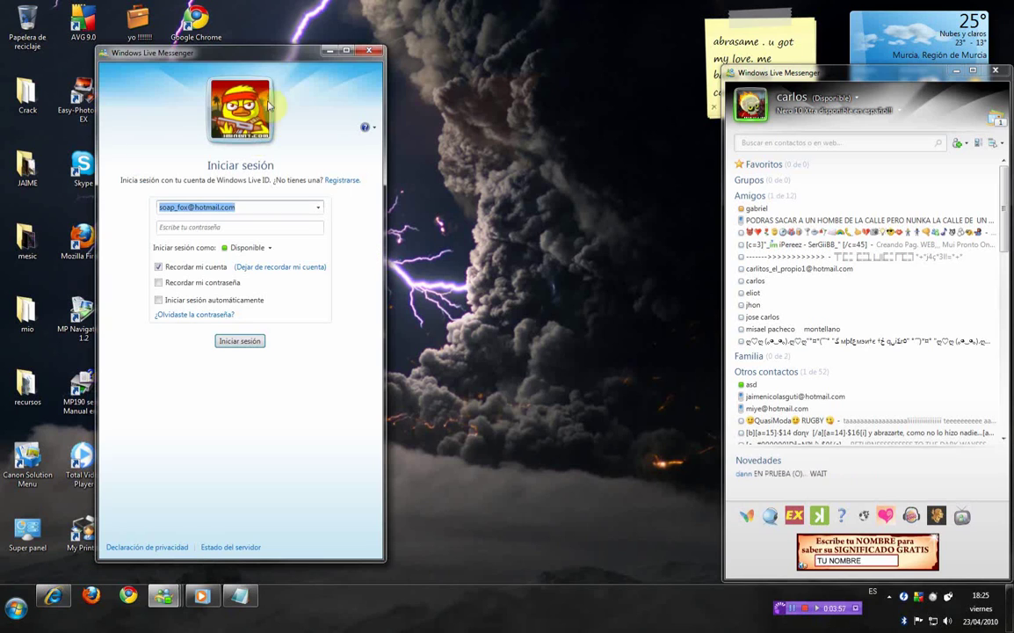
left_click_drag(270, 56, 599, 78)
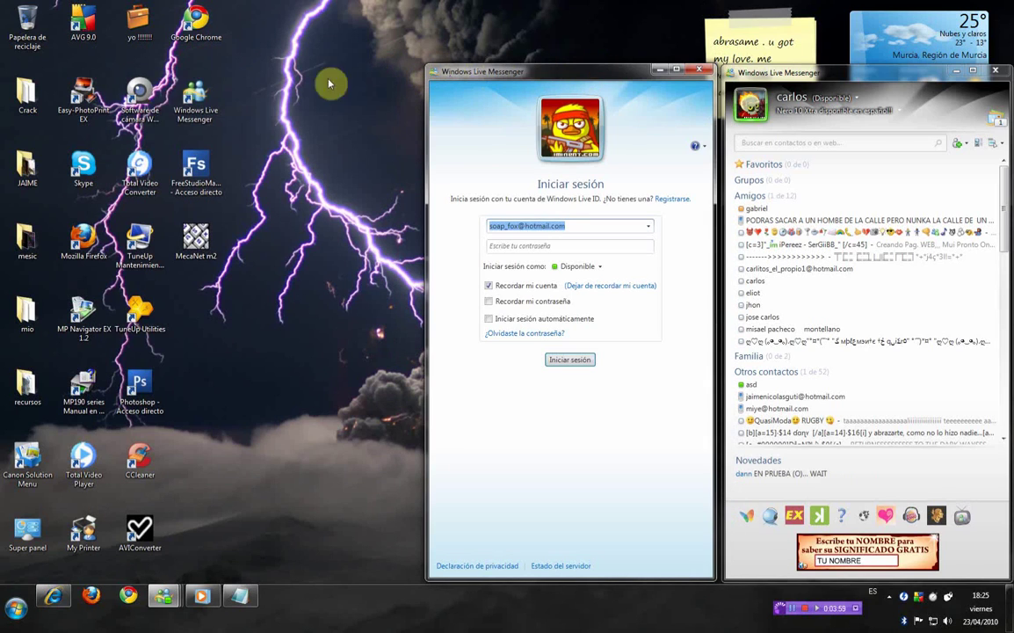
double_click(200, 93)
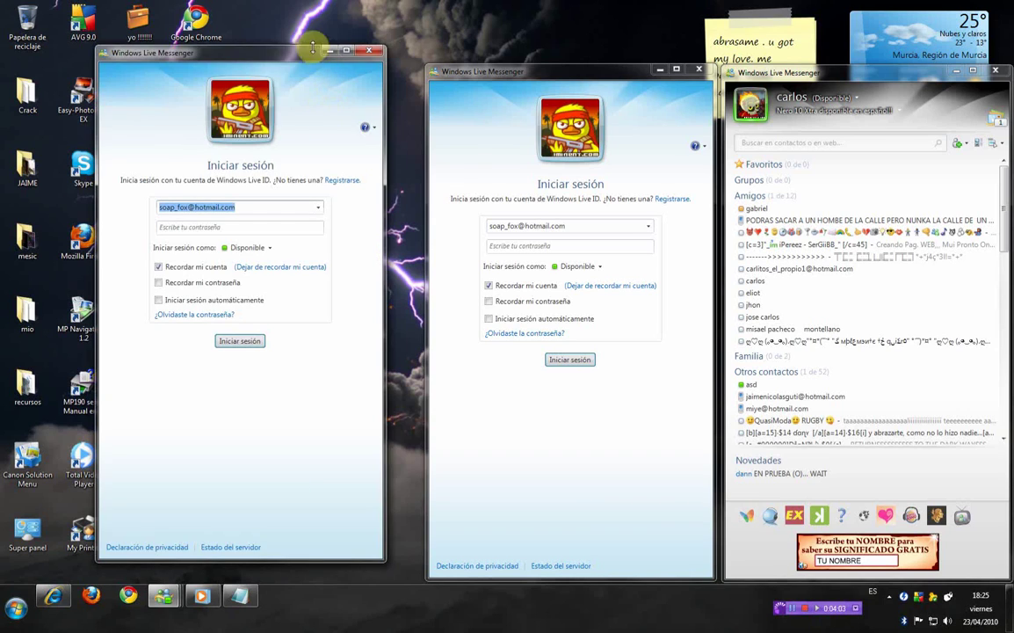
left_click_drag(397, 66, 587, 68)
double_click(204, 97)
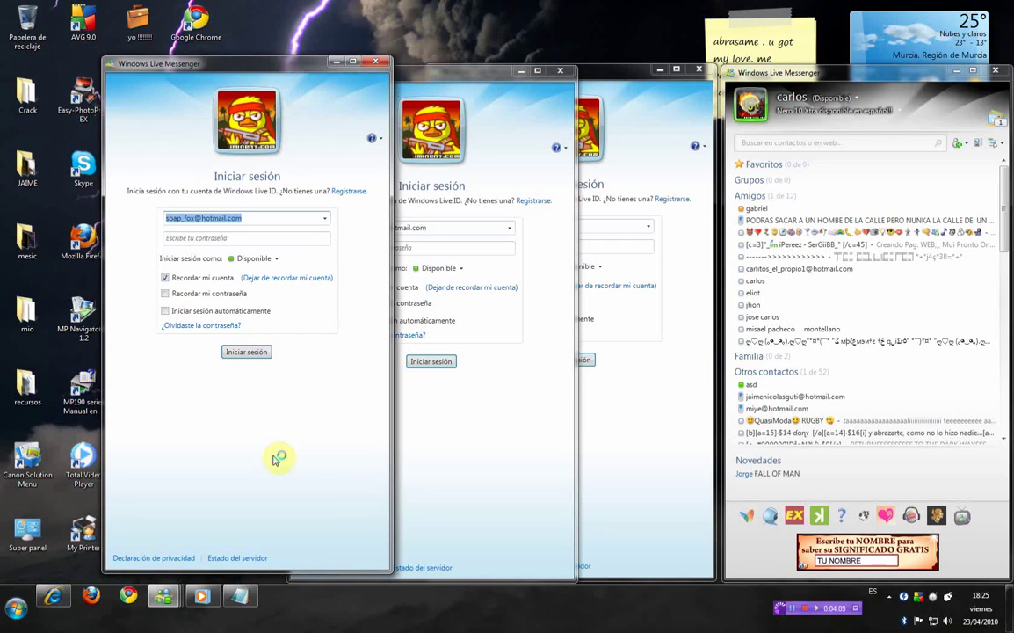
Step: Reopen the Notepad note and replace all its text with "como ven a funcionado...."
left_click(239, 596)
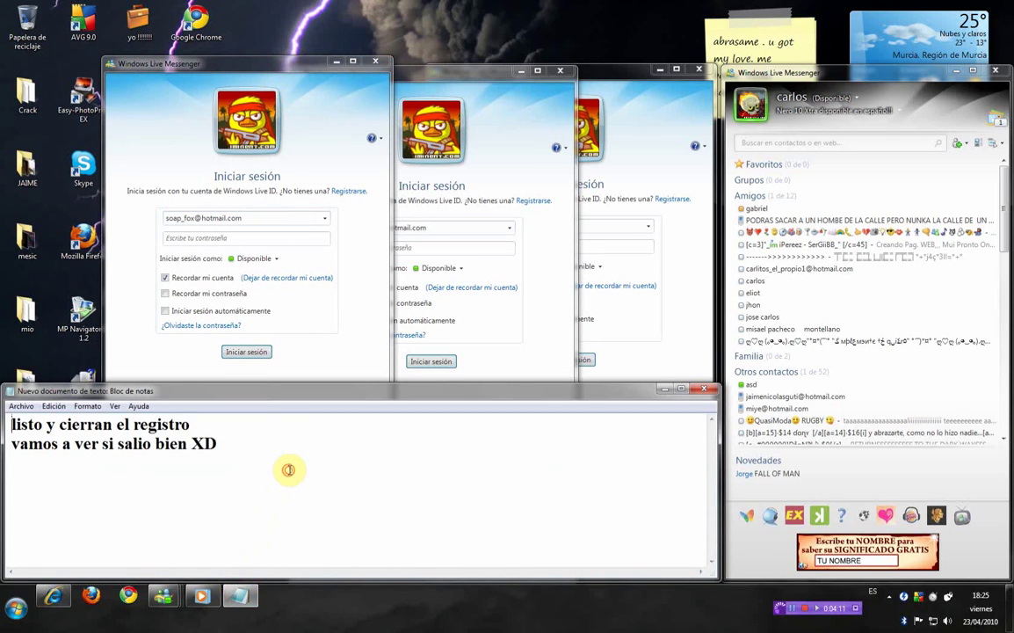
left_click_drag(287, 447, 9, 420)
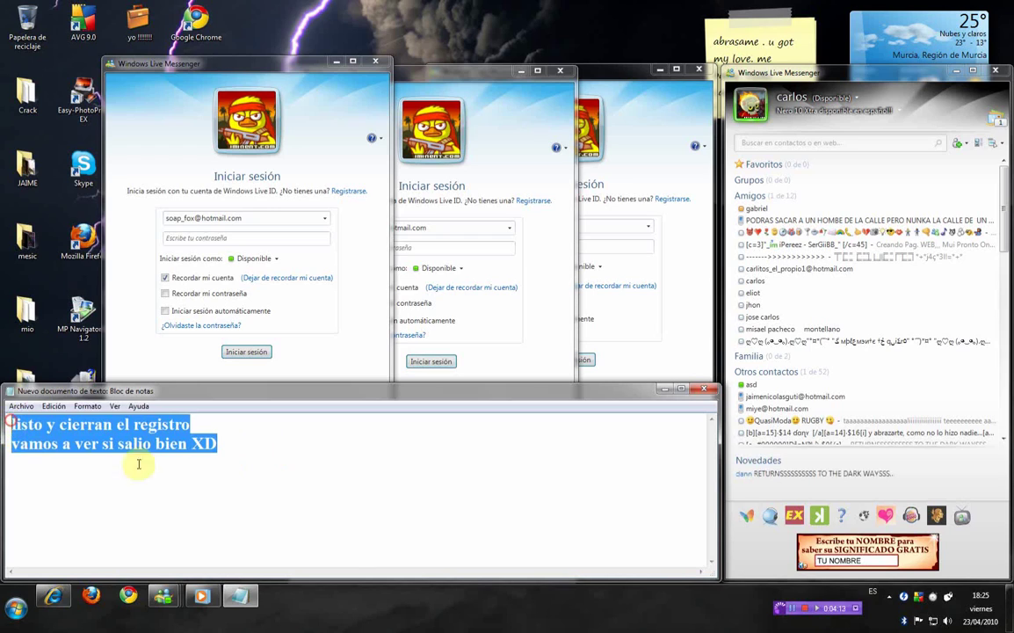
left_click(262, 456)
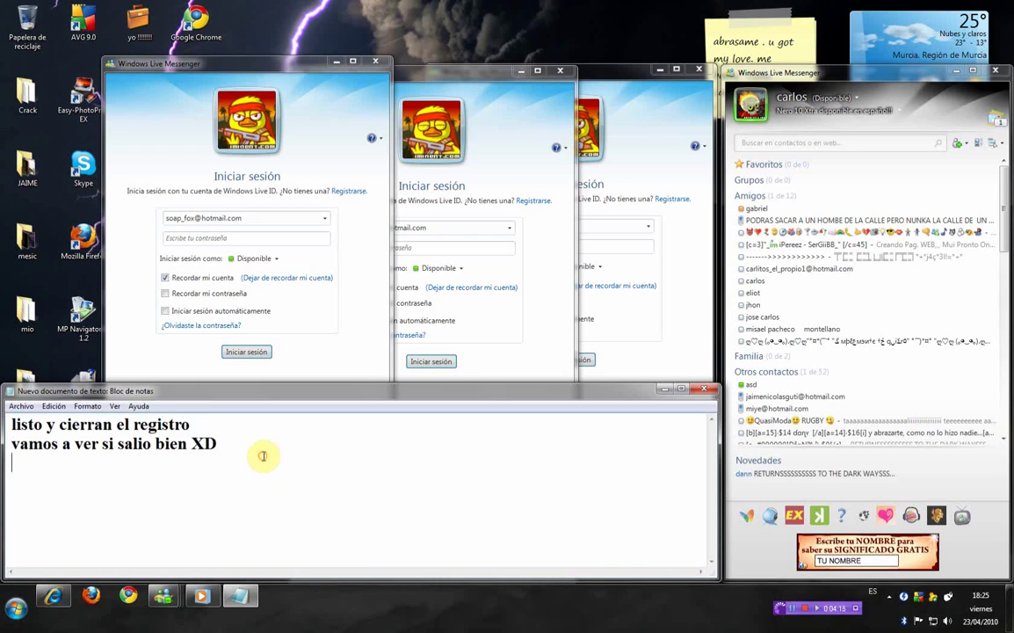
key("ctrl+a")
key("BackSpace")
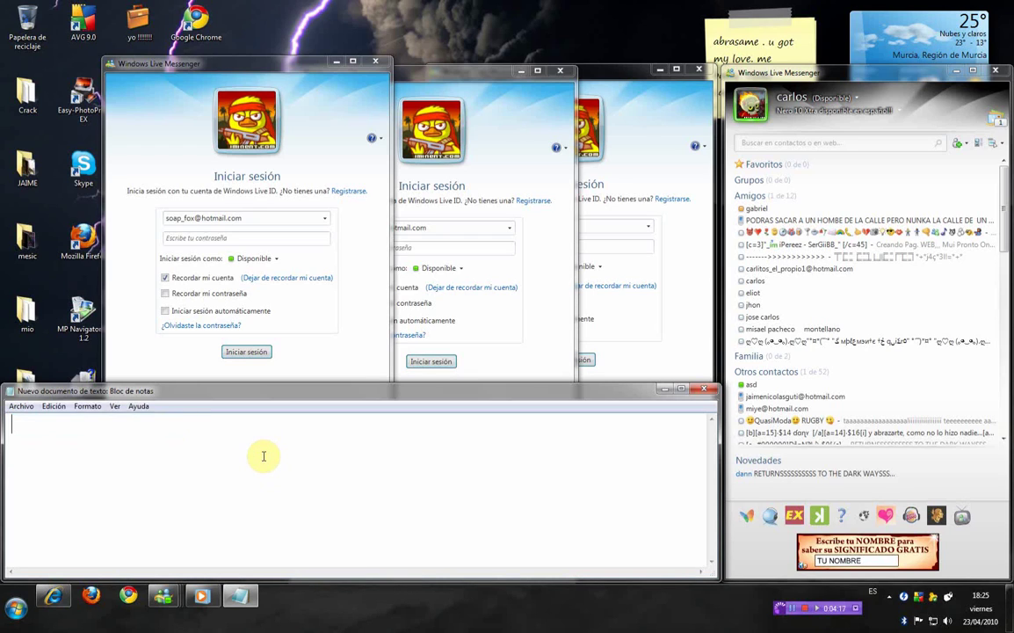
type("como ven")
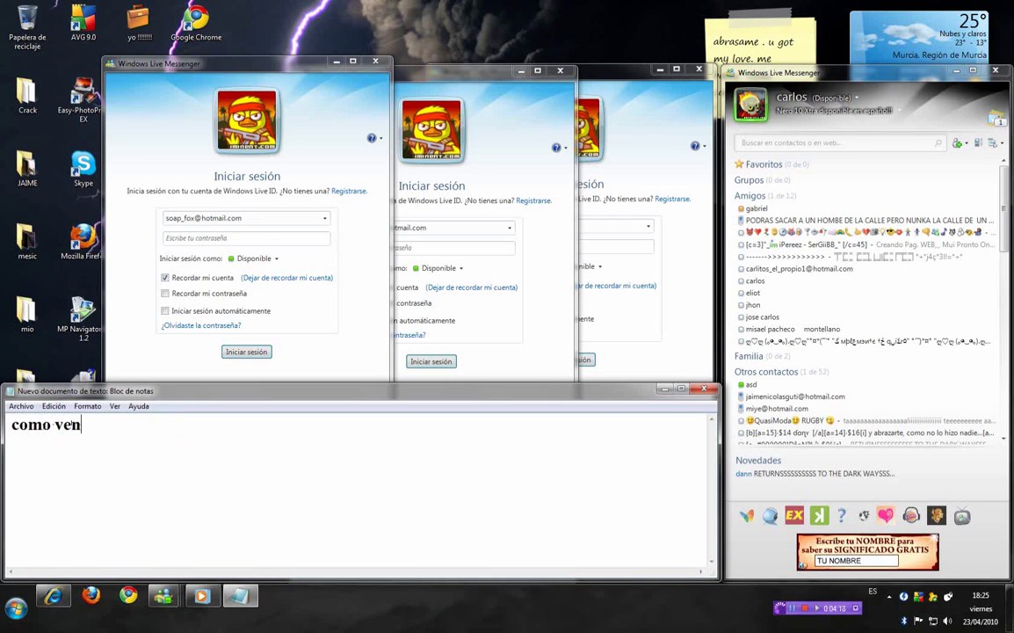
type(" a funcionado")
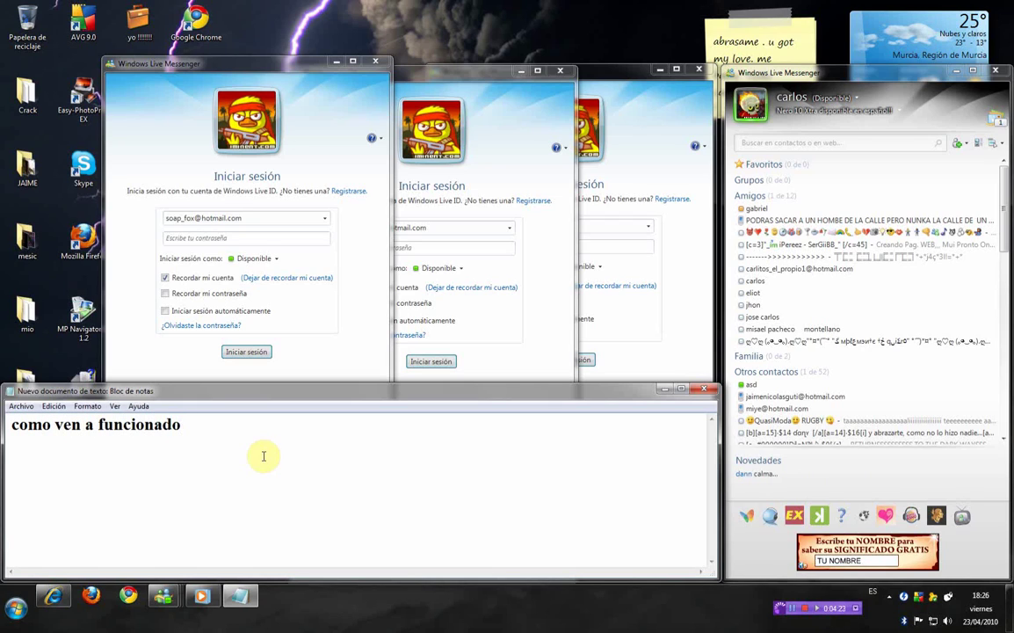
key("BackSpace")
type("..")
Step: Add a second line reading "gracias por ver este TUTO si se le pude llamar tuto claro.." and start a new line
key("Return")
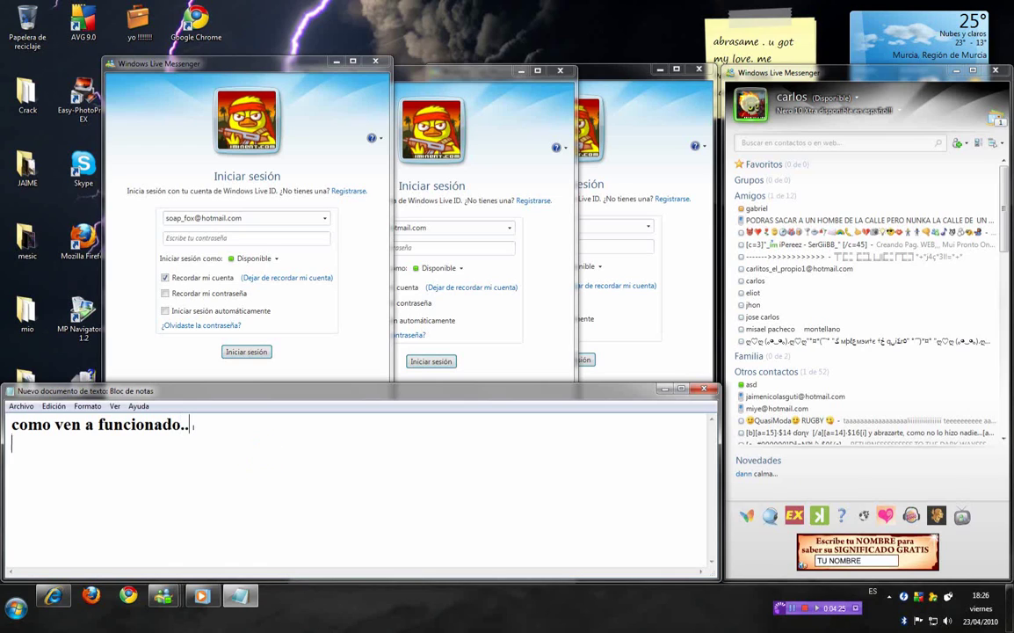
type("gracias ")
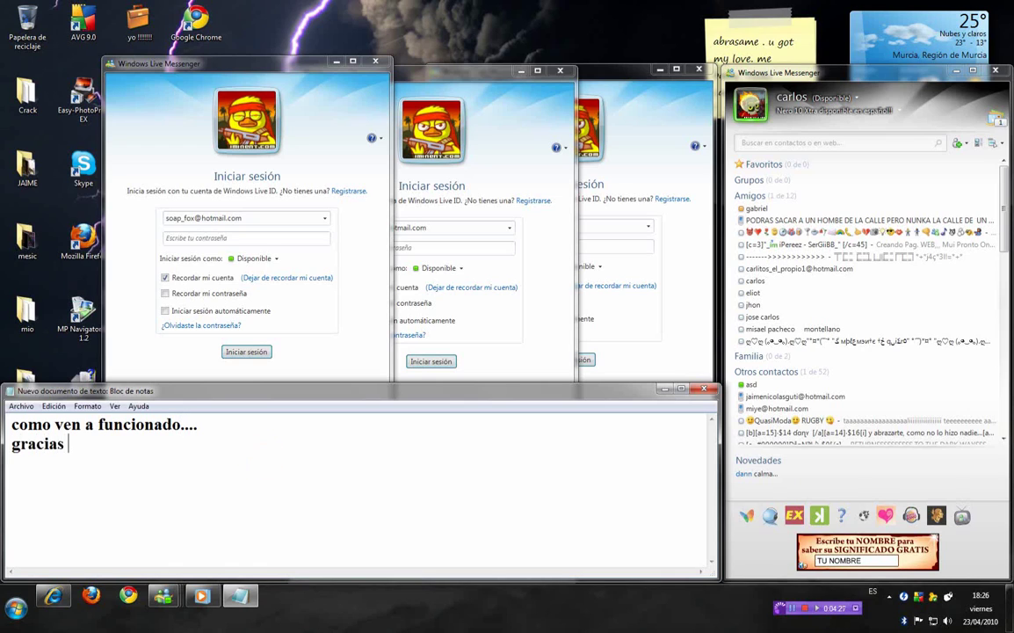
type("por ver este ")
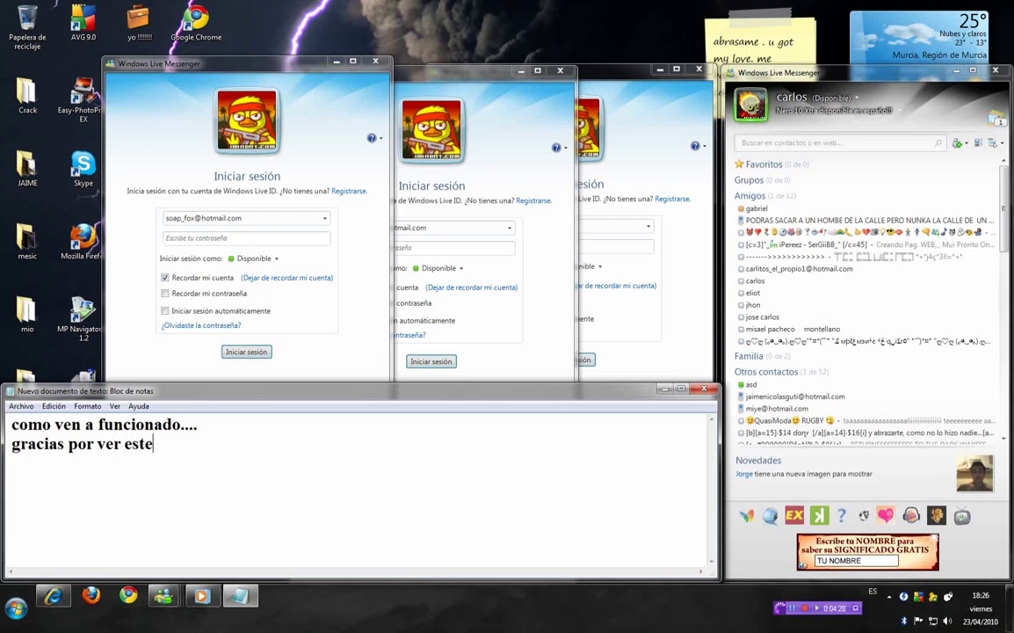
type("ut")
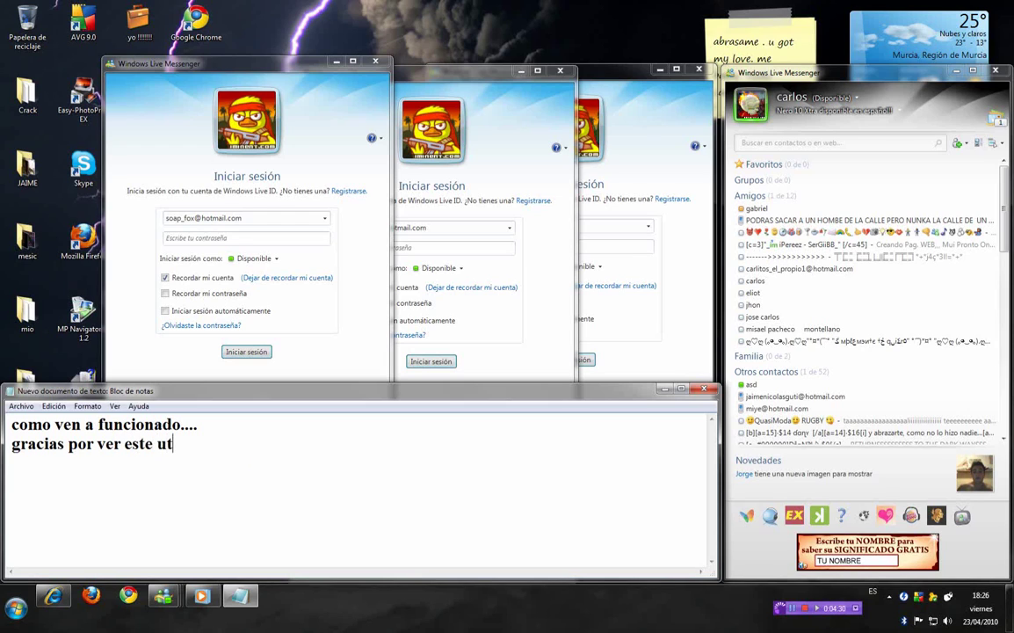
key("BackSpace")
key("BackSpace")
type("TUTO si se ")
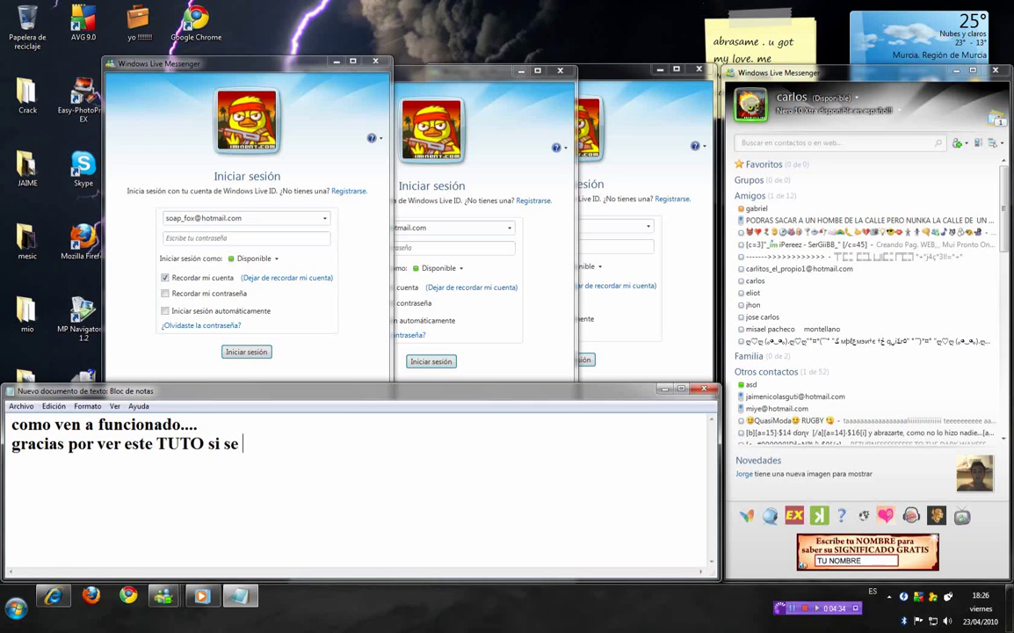
type("le pude")
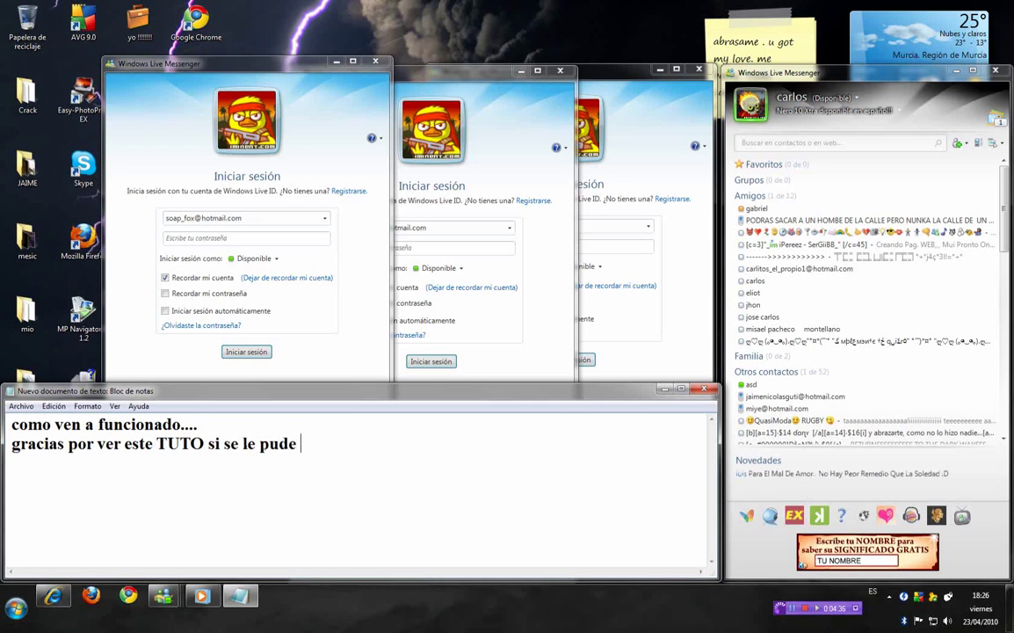
type(" llamar")
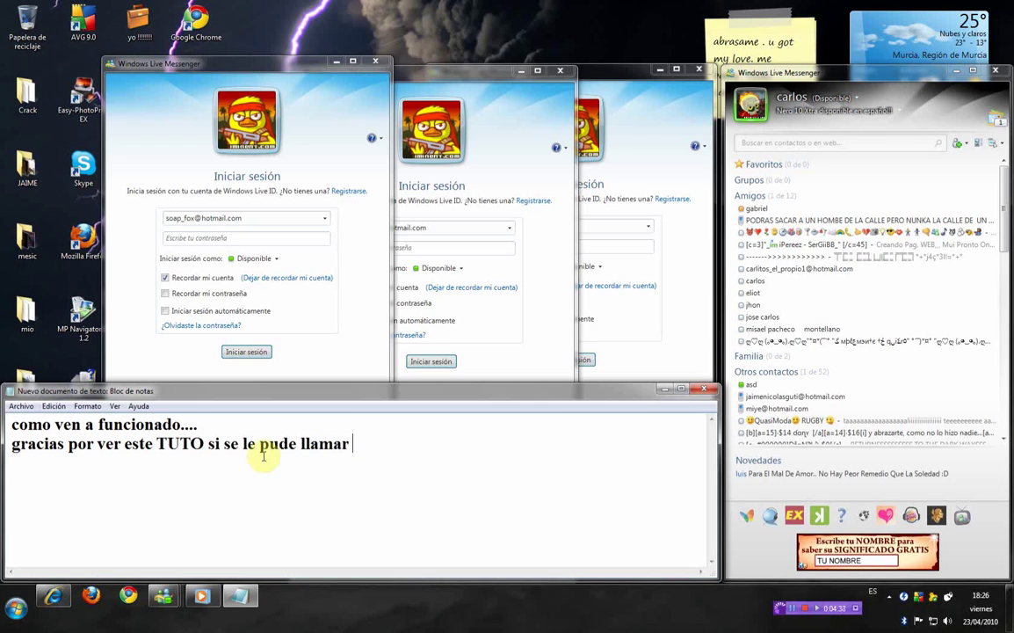
type(" tuto claro ")
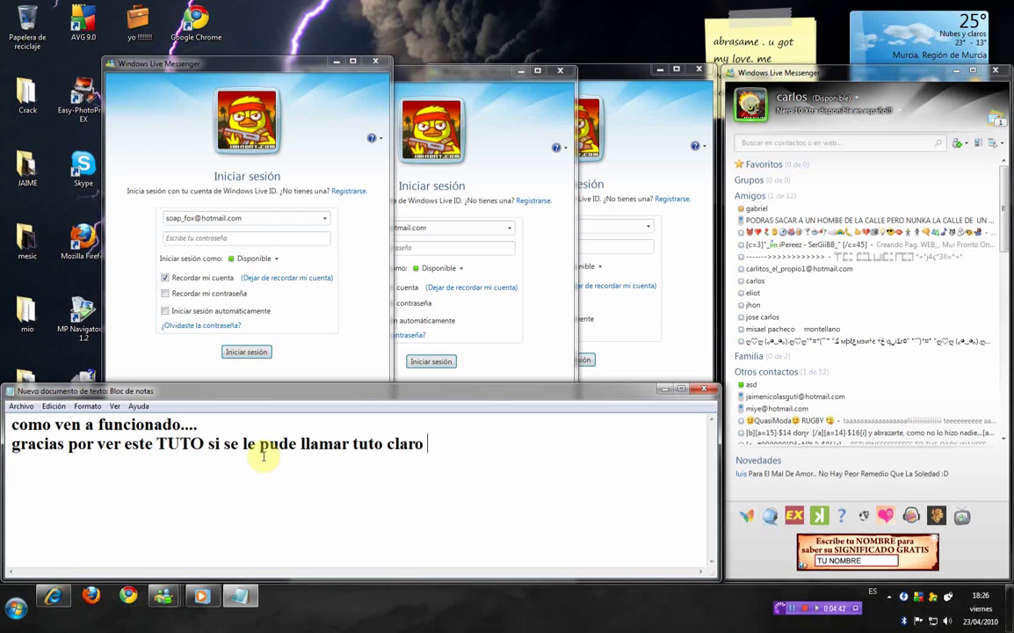
type("..")
key("Return")
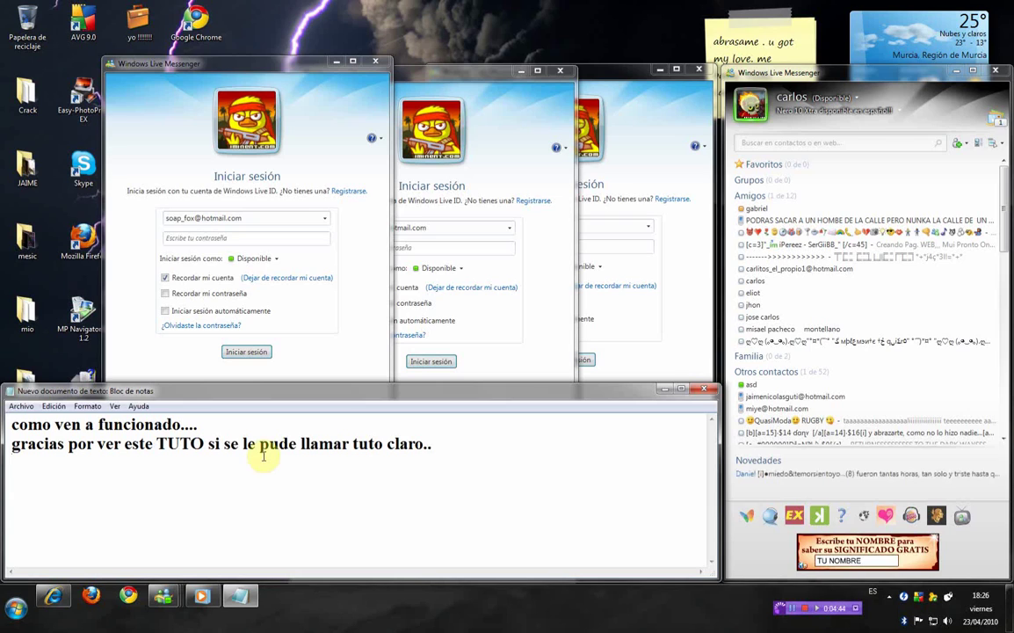